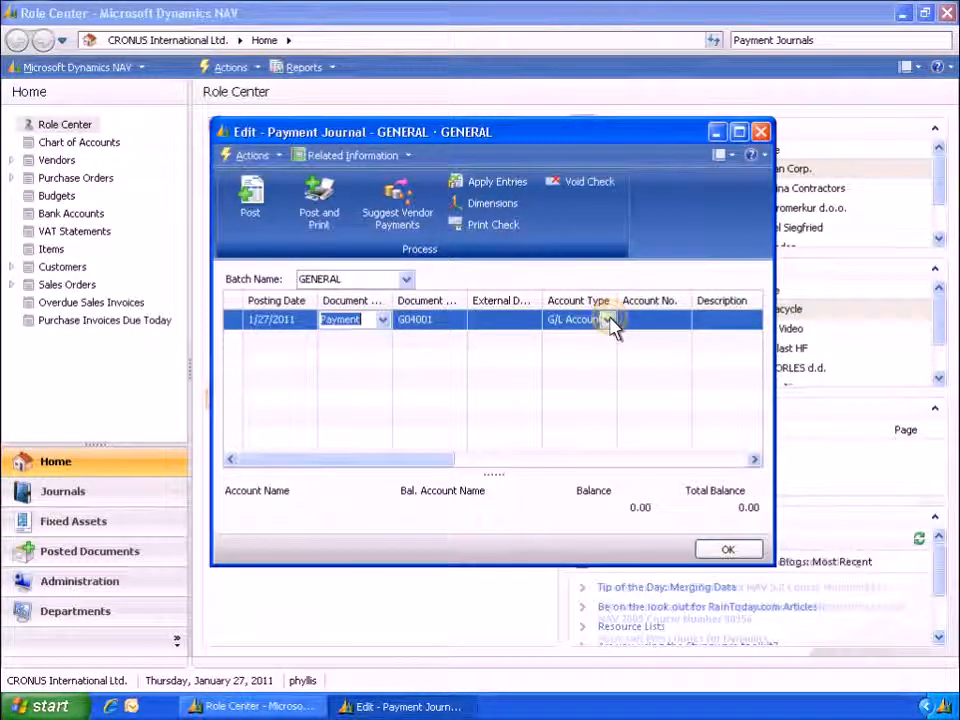
Set the payment line's account type to Vendor and its account to London Postmaster.
{"action": "left_click", "coordinate": [609, 320]}
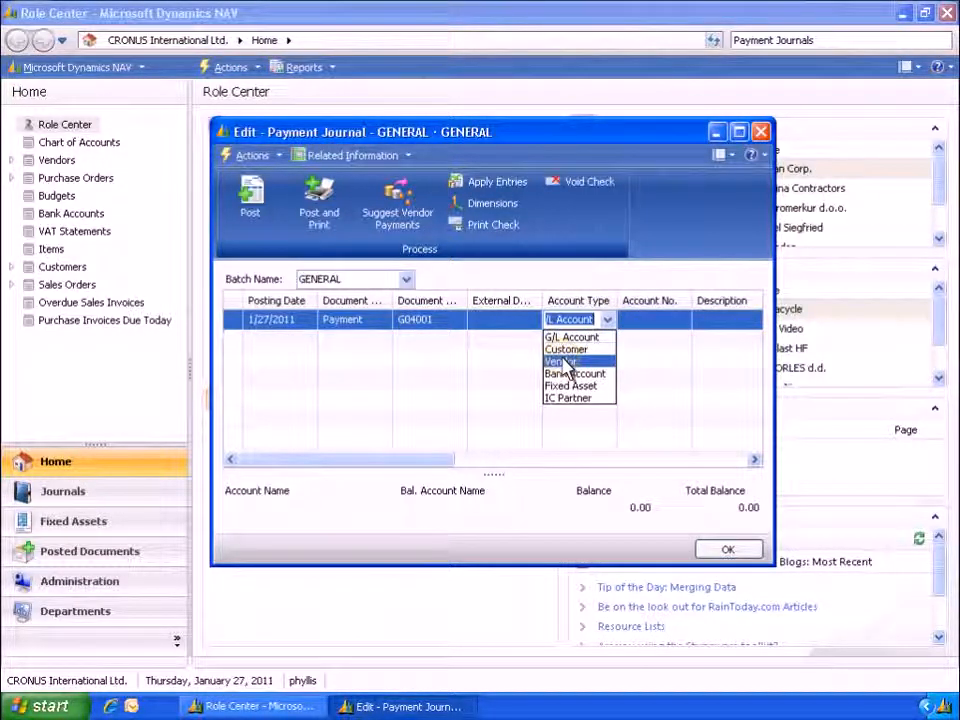
{"action": "left_click", "coordinate": [565, 363]}
{"action": "left_click", "coordinate": [653, 330]}
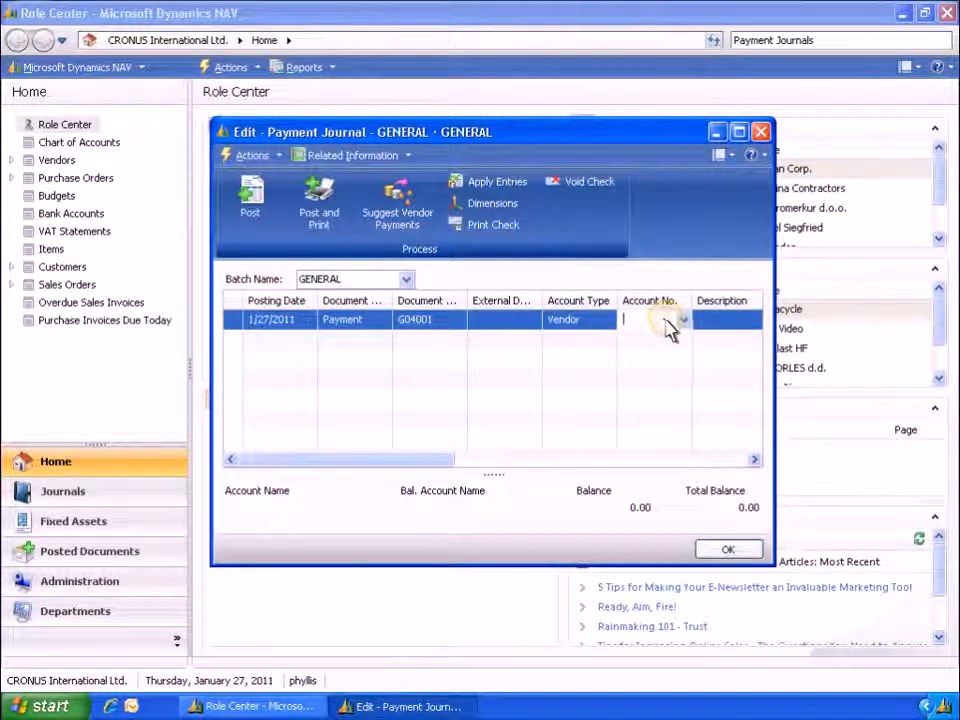
{"action": "type", "text": "10000"}
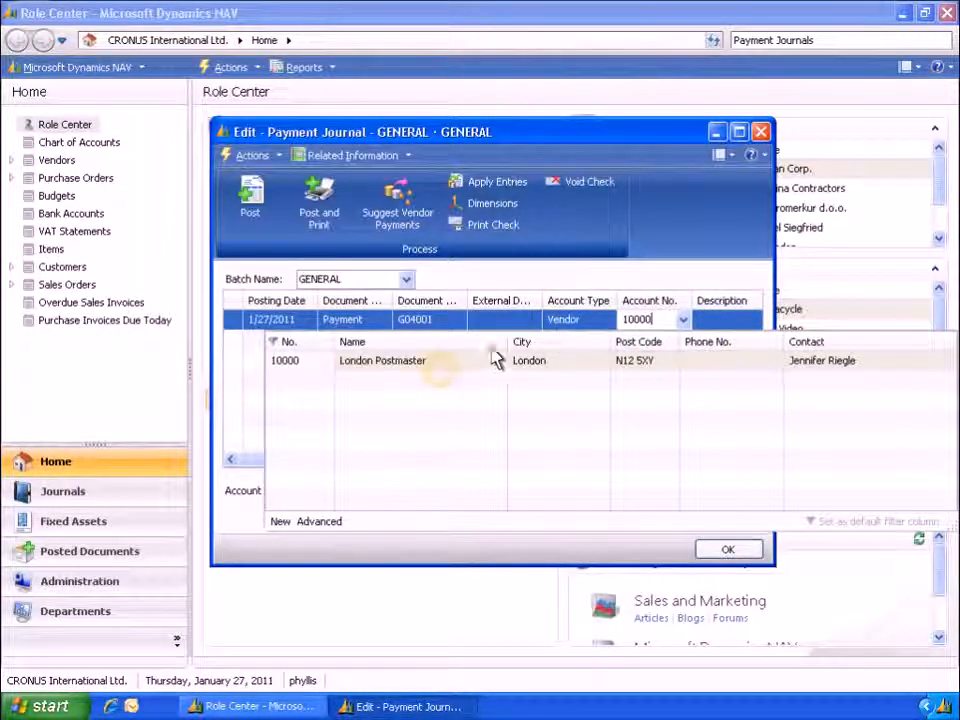
{"action": "left_click", "coordinate": [446, 379]}
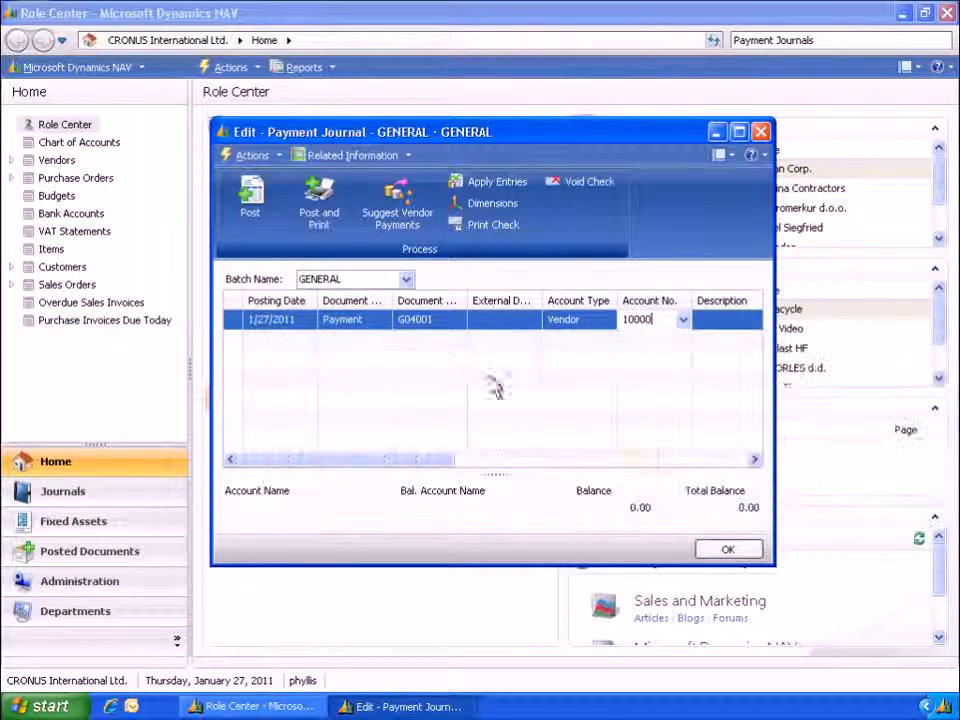
Set the payment line's balancing account type to Bank Account and the balancing account to WWB-OPERATING.
{"action": "left_click", "coordinate": [640, 459]}
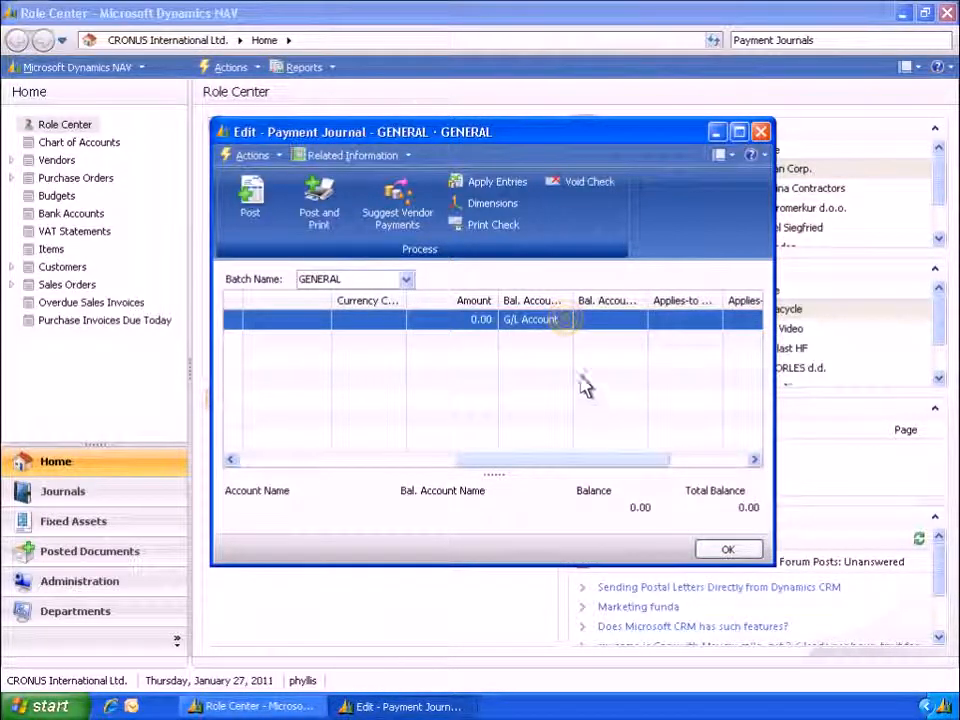
{"action": "left_click", "coordinate": [560, 320]}
{"action": "left_click", "coordinate": [565, 318]}
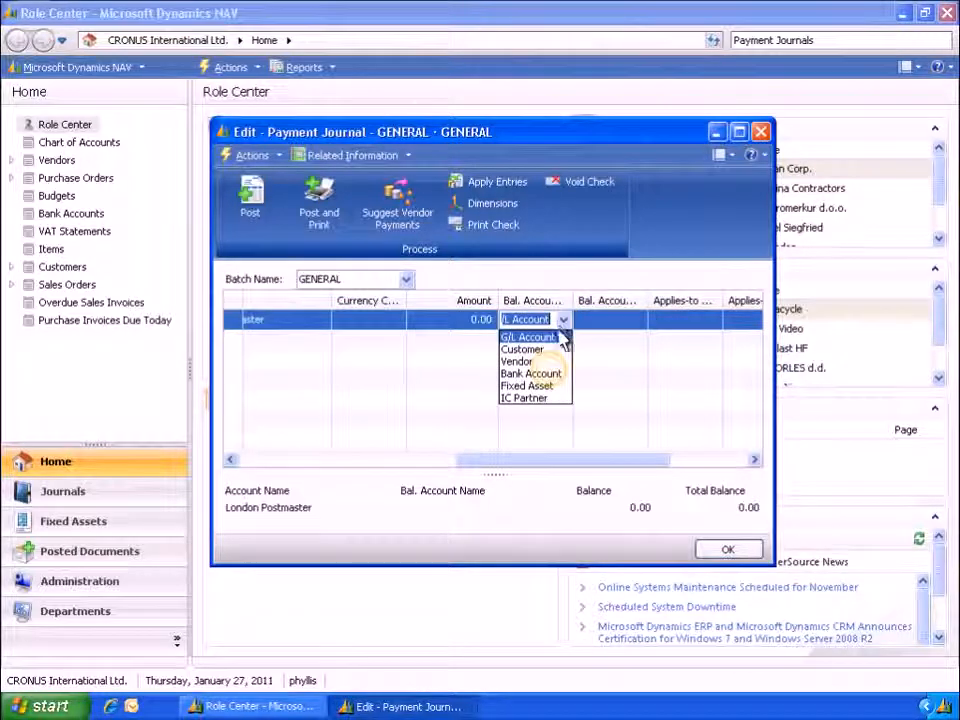
{"action": "left_click", "coordinate": [553, 383]}
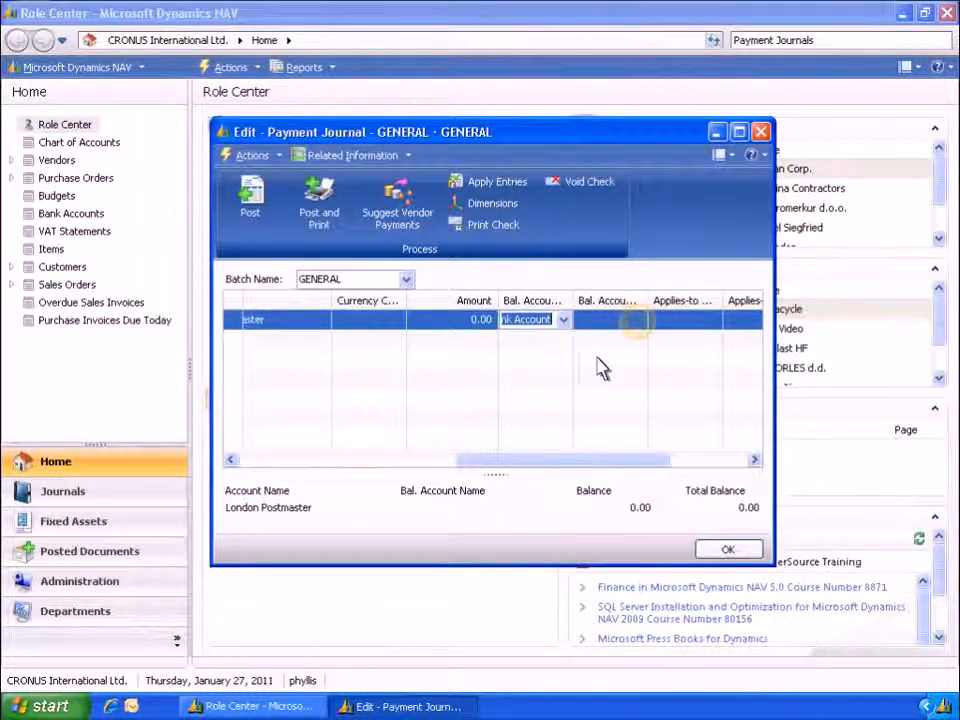
{"action": "left_click", "coordinate": [638, 320]}
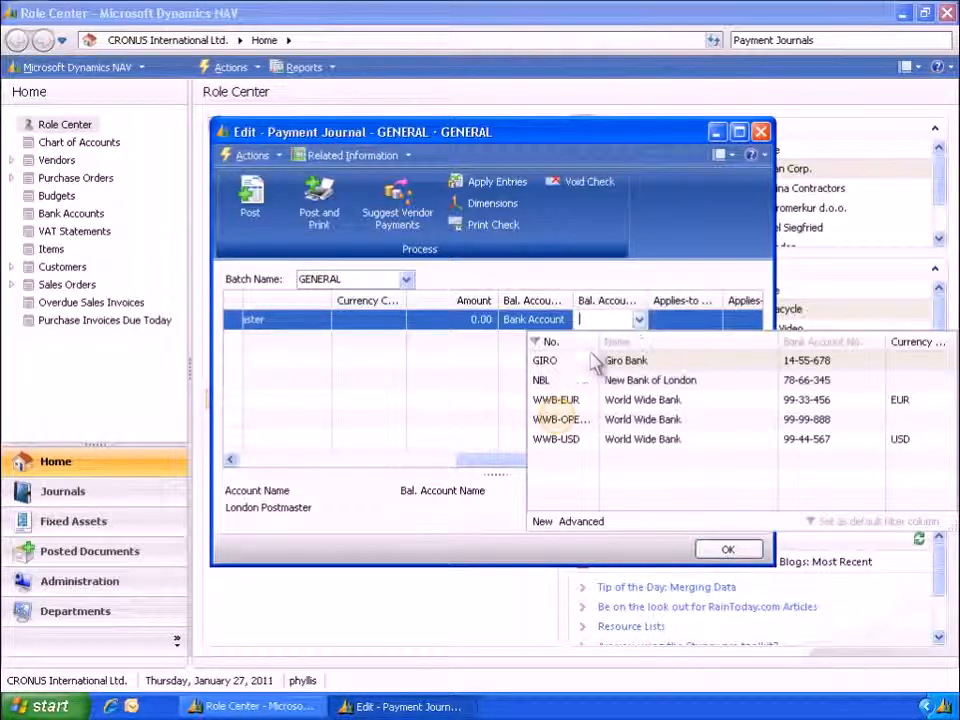
{"action": "left_click", "coordinate": [561, 420]}
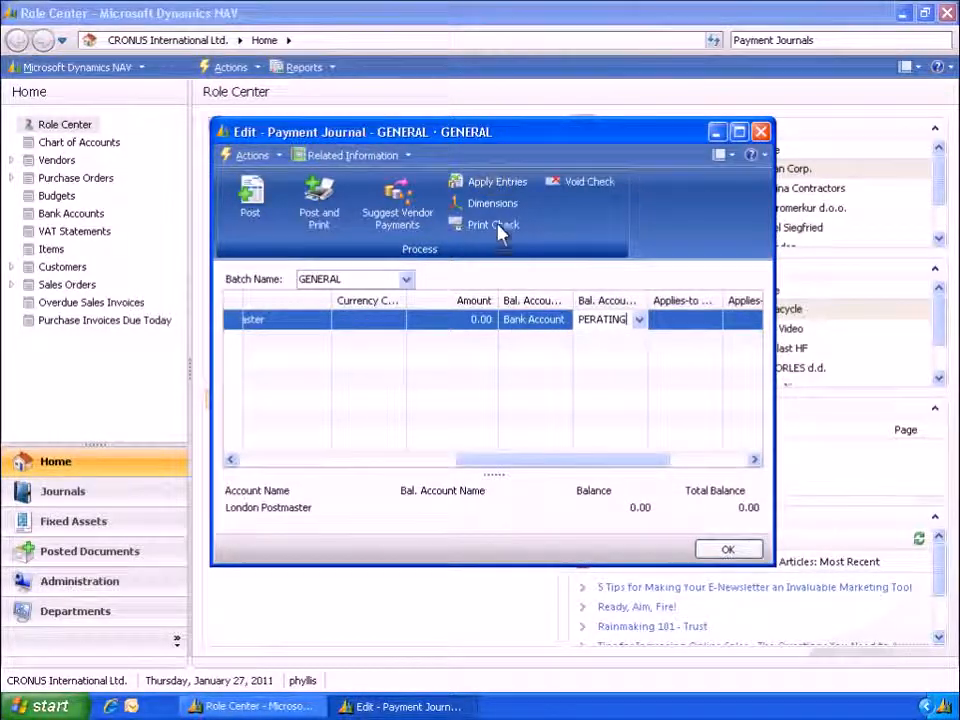
Apply the payment to London Postmaster's two open invoices dated 12/31/2010 by setting their Applies-to ID.
{"action": "left_click", "coordinate": [495, 184]}
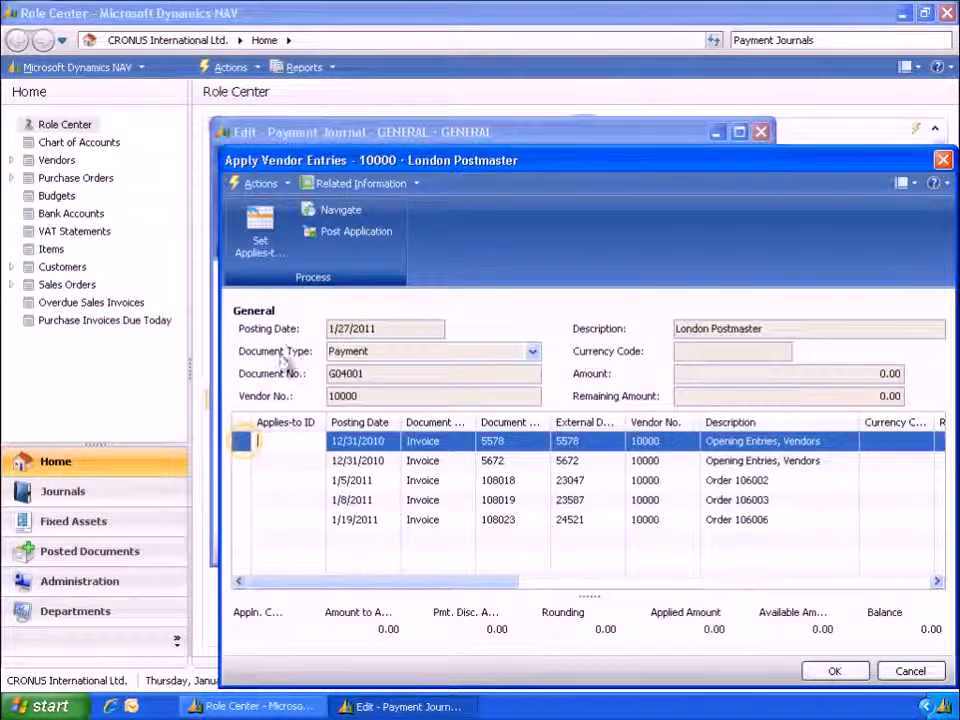
{"action": "key", "text": "shift+Down"}
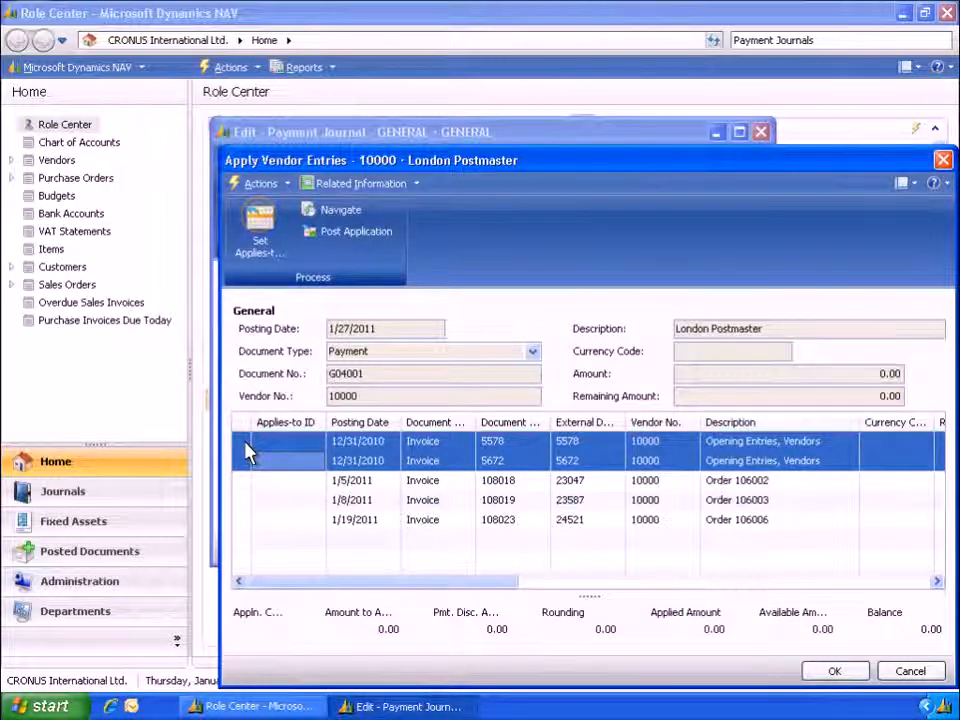
{"action": "left_click", "coordinate": [260, 232]}
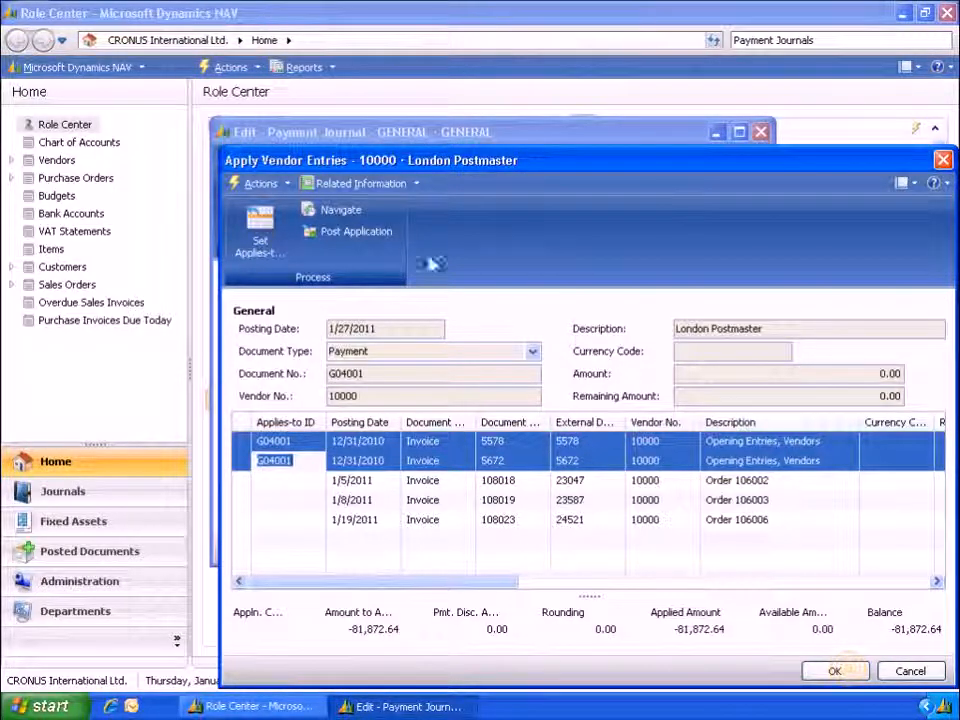
{"action": "left_click", "coordinate": [850, 674]}
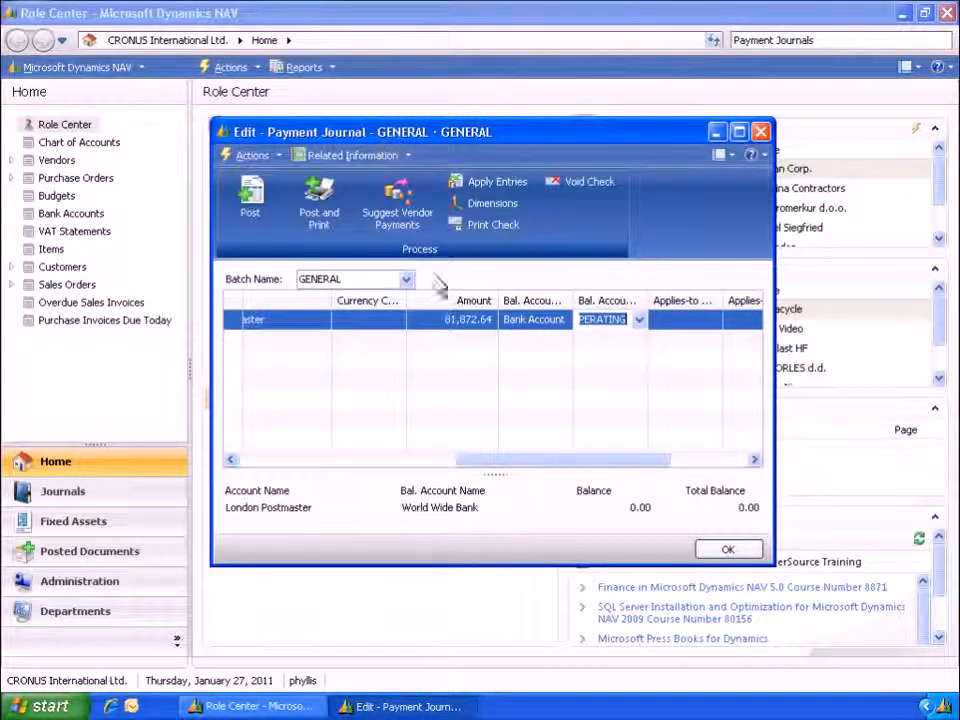
{"action": "left_click", "coordinate": [400, 158]}
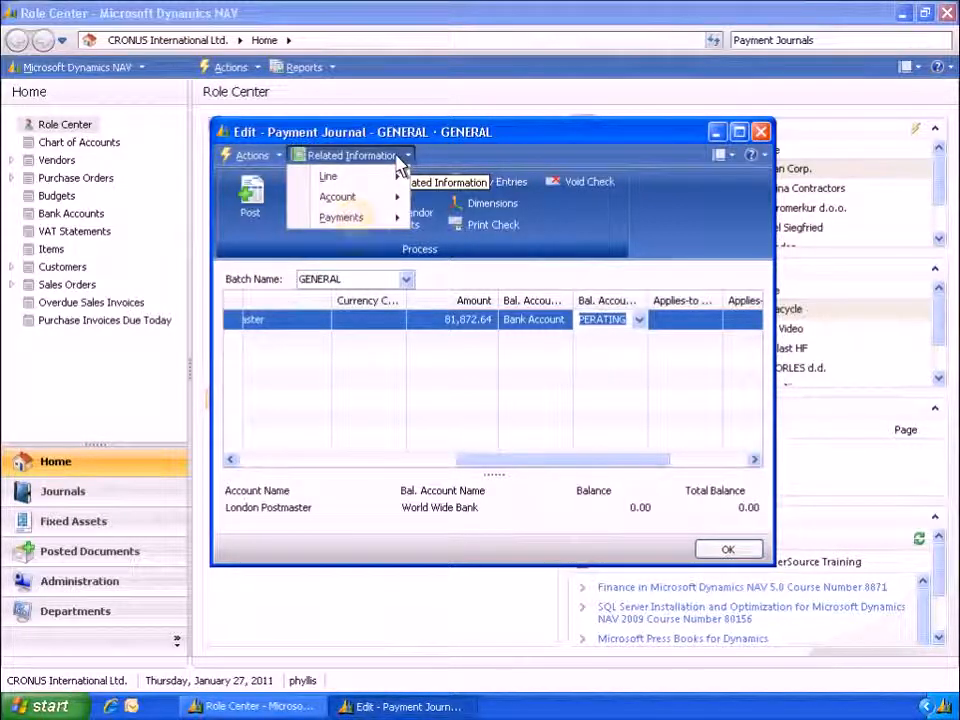
{"action": "mouse_move", "coordinate": [360, 217]}
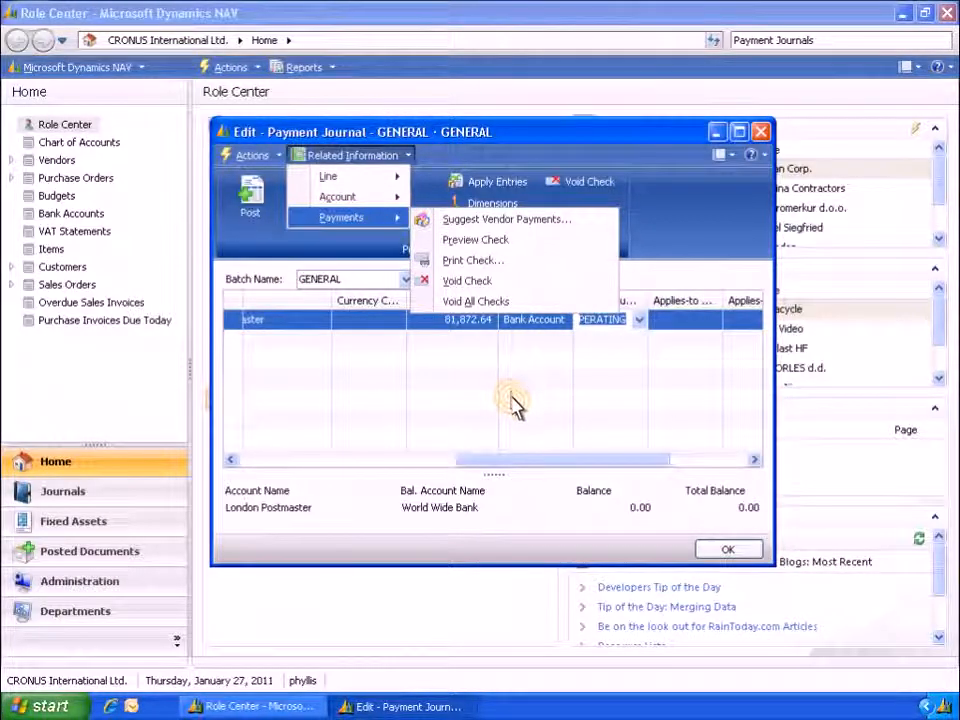
{"action": "left_click", "coordinate": [445, 395]}
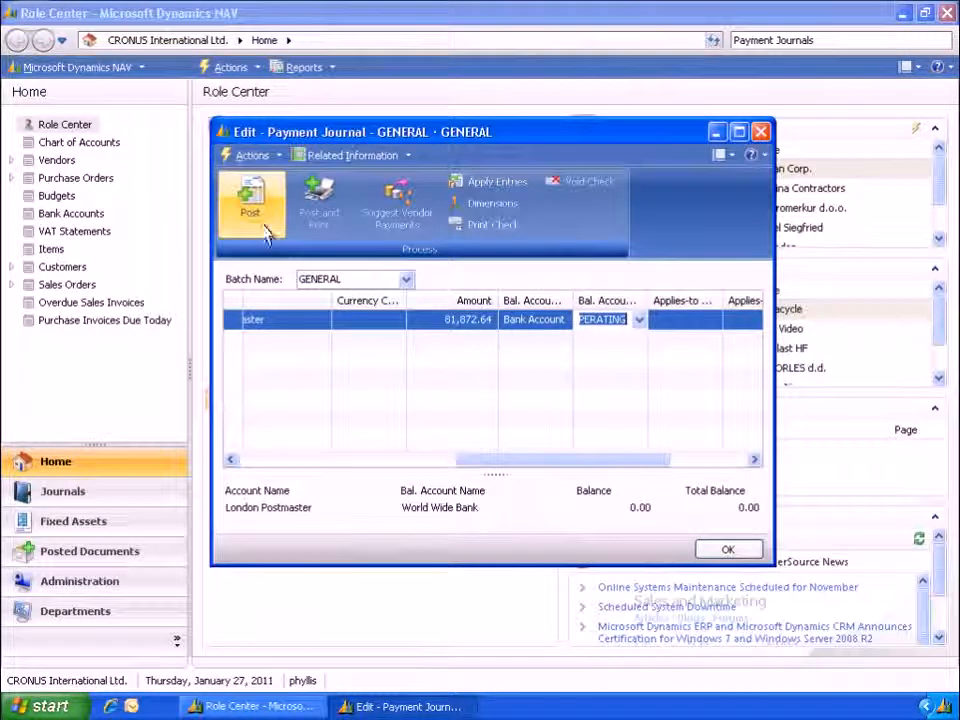
Post the payment journal lines and close the payment journal.
{"action": "left_click", "coordinate": [262, 215]}
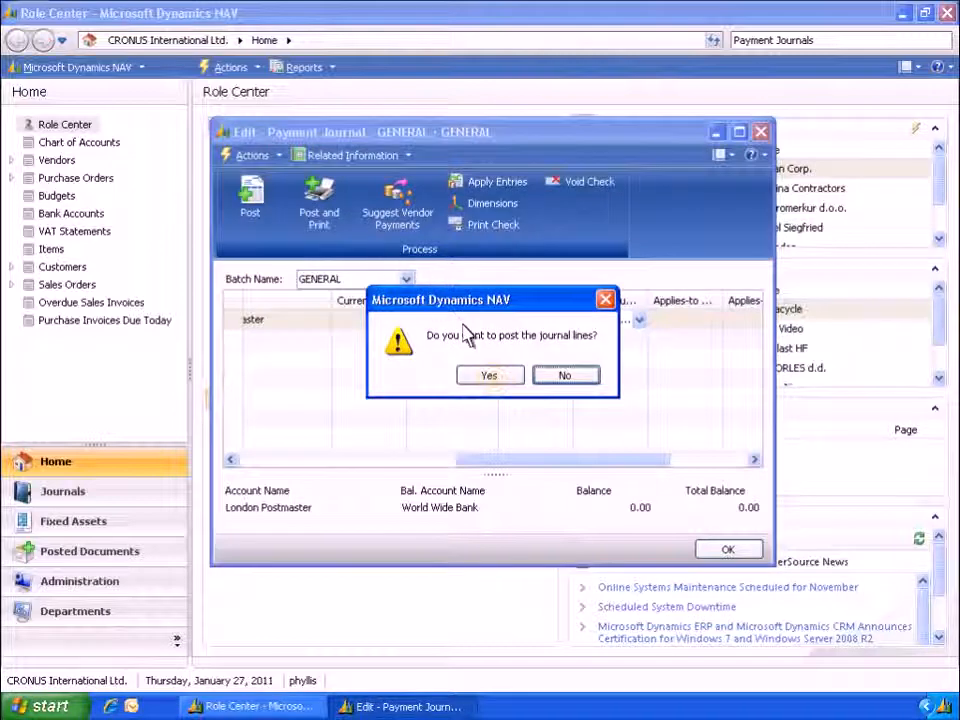
{"action": "left_click", "coordinate": [498, 380]}
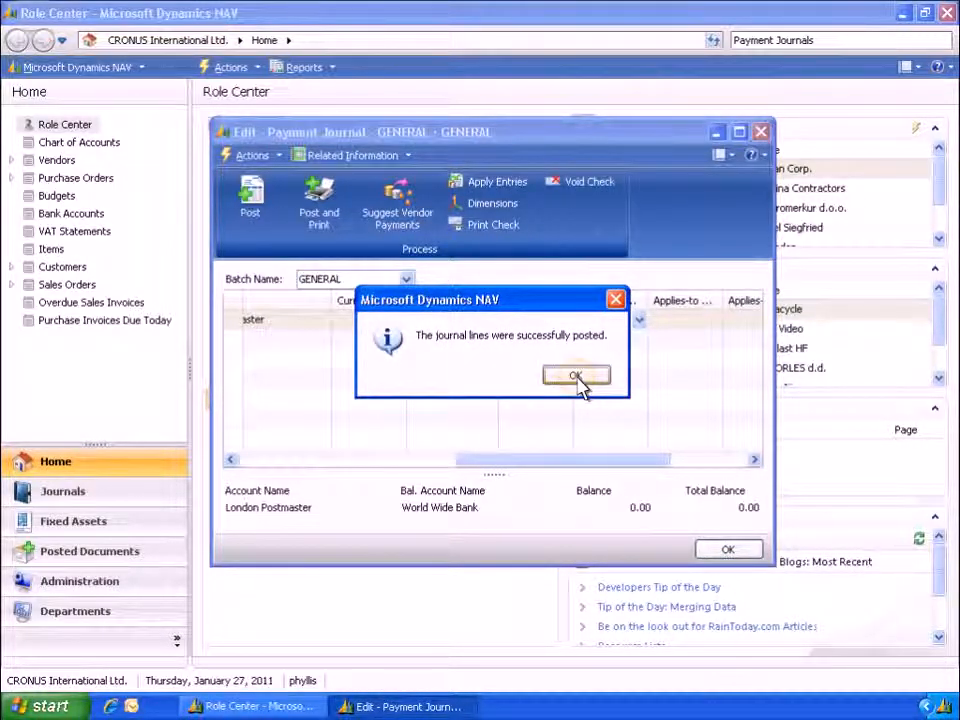
{"action": "left_click", "coordinate": [575, 377]}
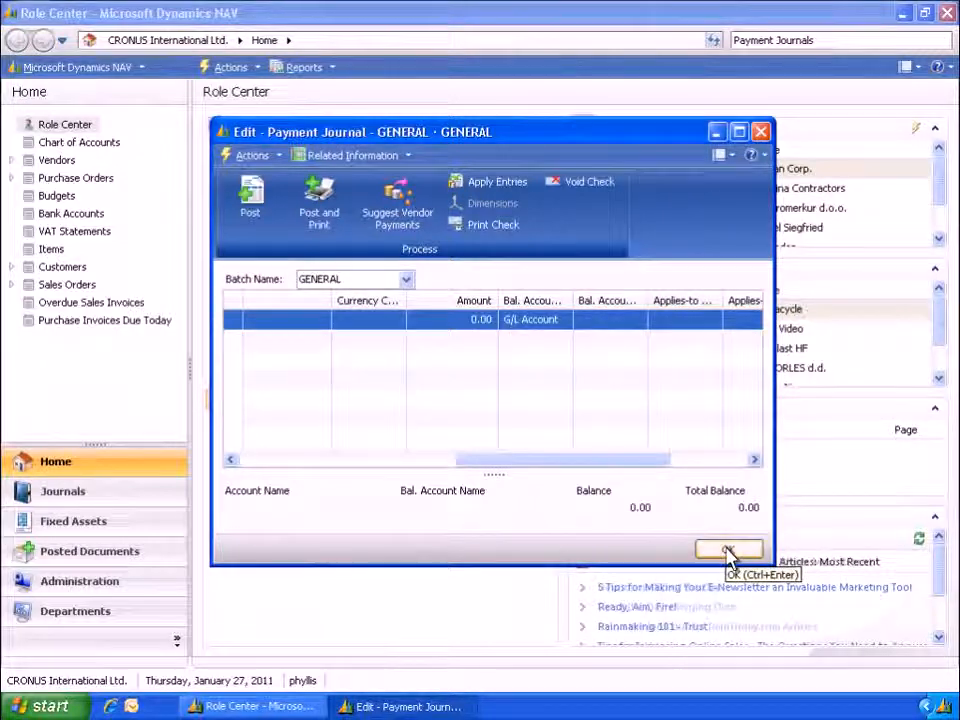
{"action": "left_click", "coordinate": [729, 552]}
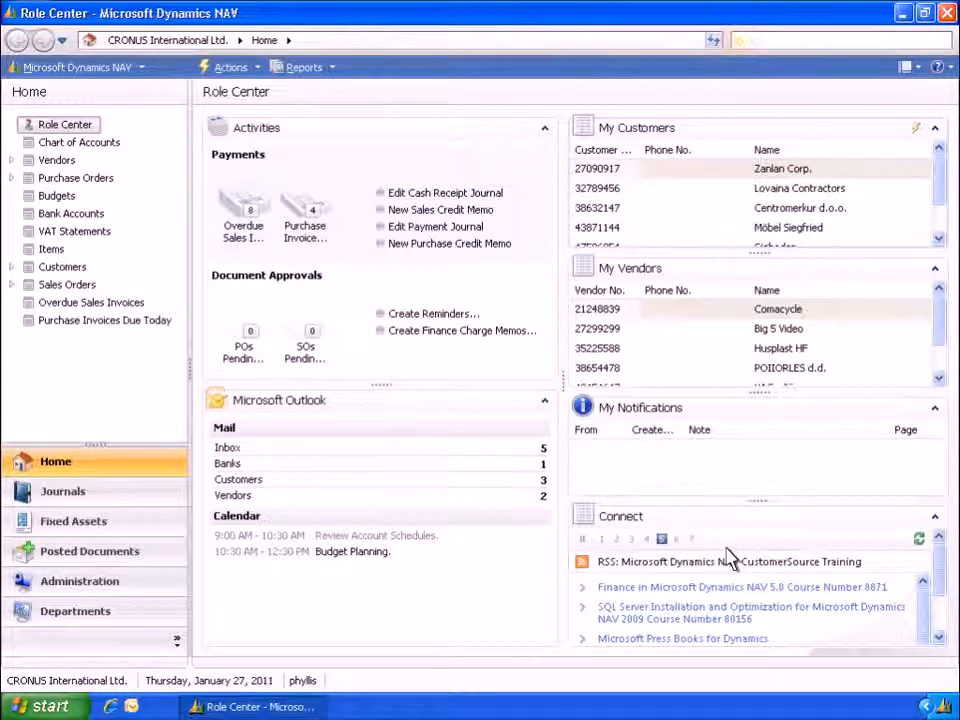
Search for the Vendors list under Financial Management/Payables and open the London Postmaster vendor card.
{"action": "left_click", "coordinate": [740, 42]}
{"action": "type", "text": "Vendors"}
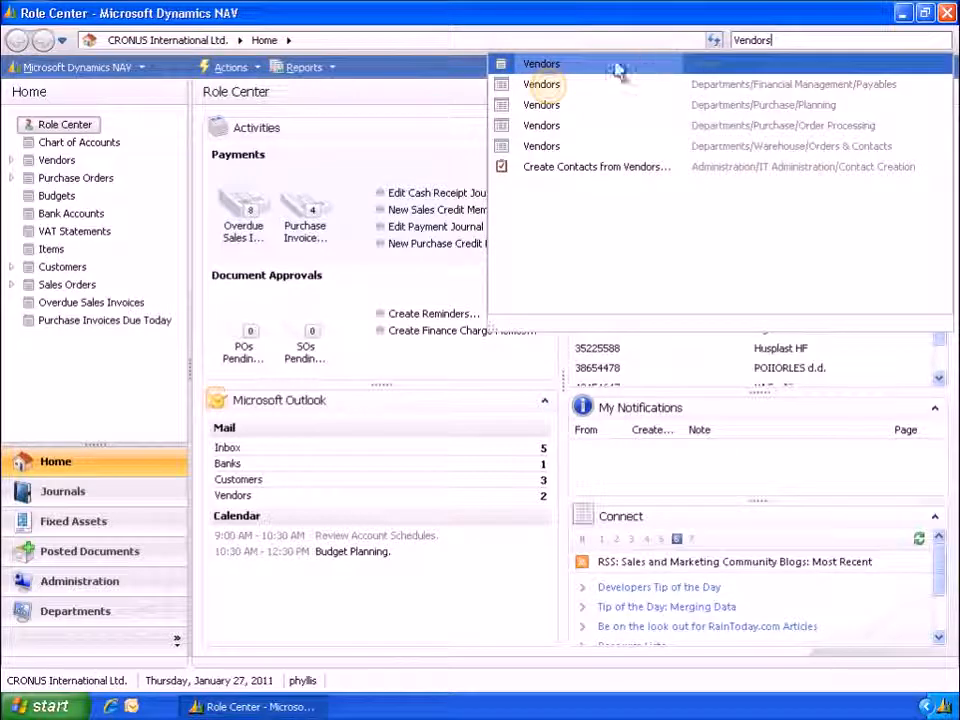
{"action": "left_click", "coordinate": [545, 86]}
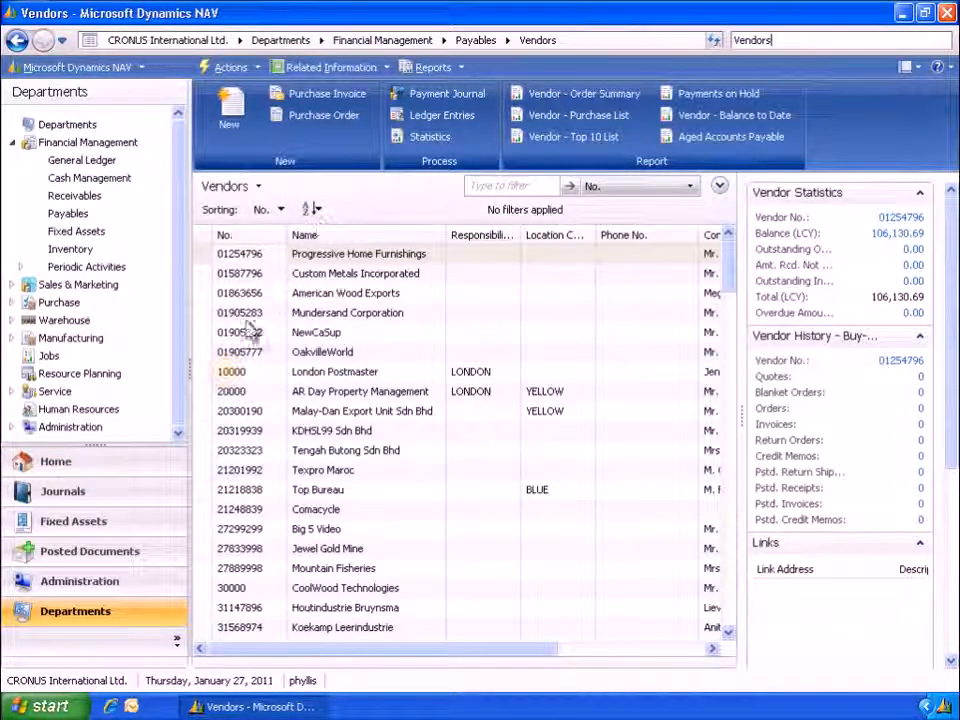
{"action": "double_click", "coordinate": [227, 372]}
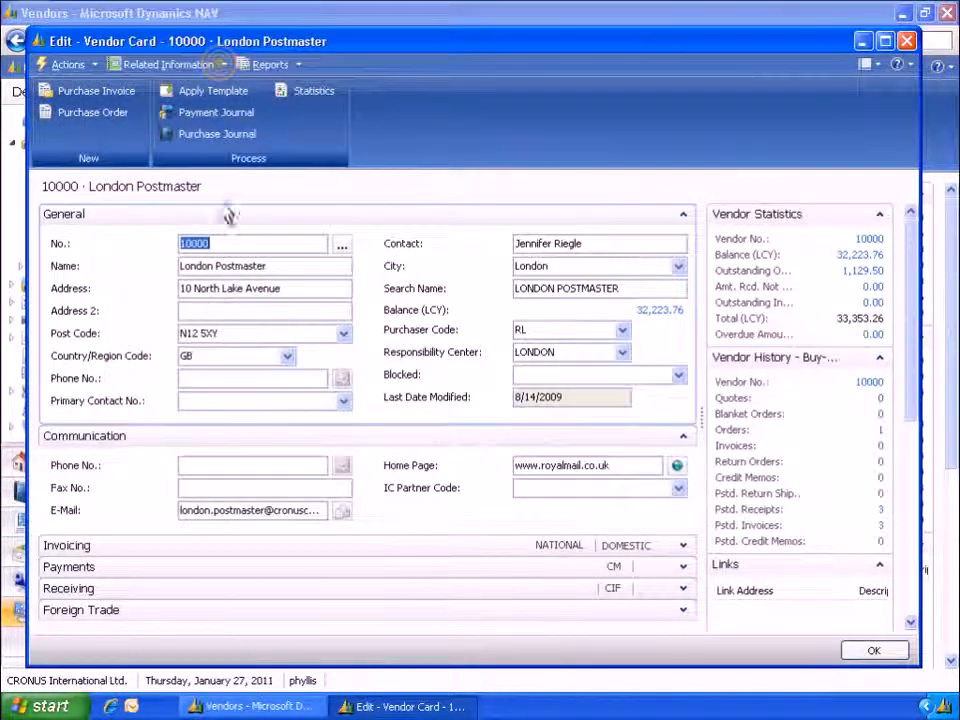
Open London Postmaster's vendor ledger entries from the vendor card.
{"action": "left_click", "coordinate": [210, 68]}
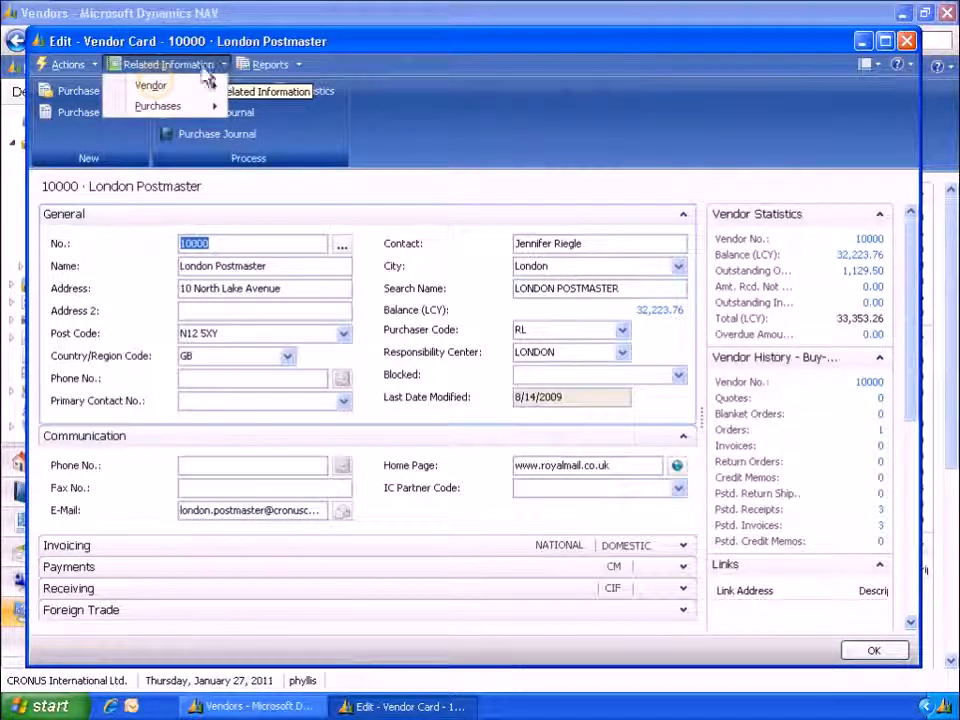
{"action": "mouse_move", "coordinate": [148, 84]}
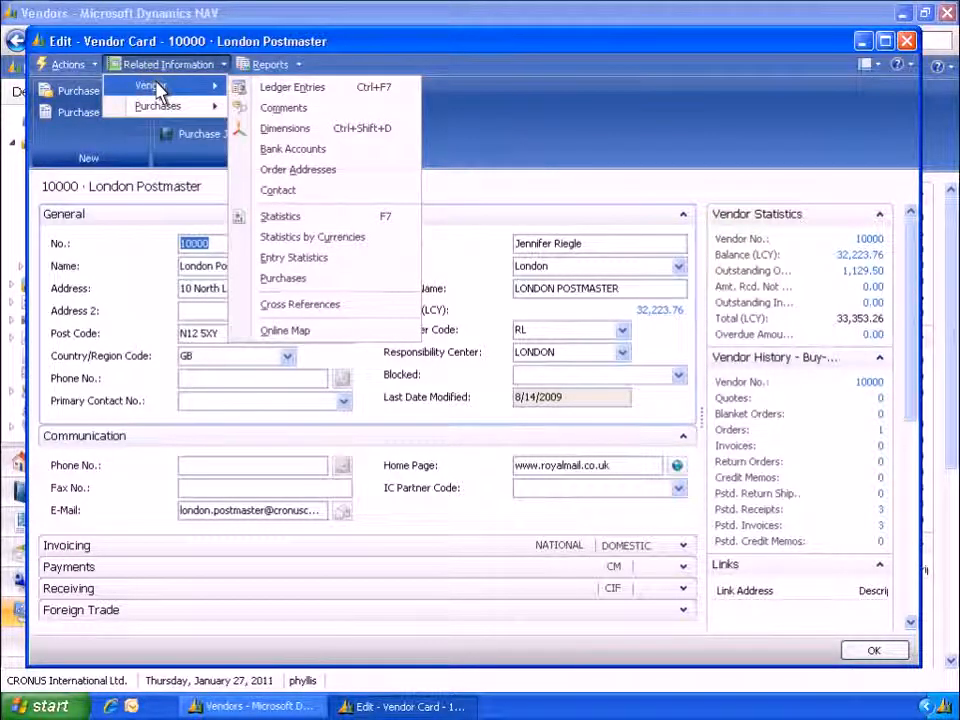
{"action": "left_click", "coordinate": [272, 88]}
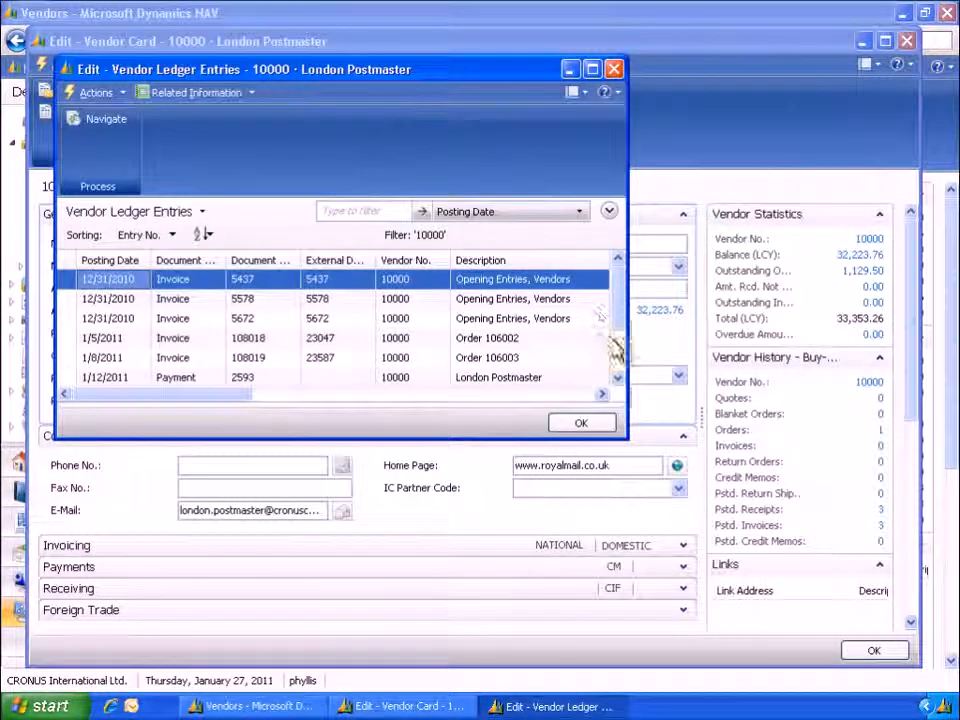
Navigate to the related entries of the payment dated 1/27/2011, and return to the vendor card.
{"action": "scroll", "coordinate": [289, 369], "scroll_direction": "down", "scroll_amount": 1}
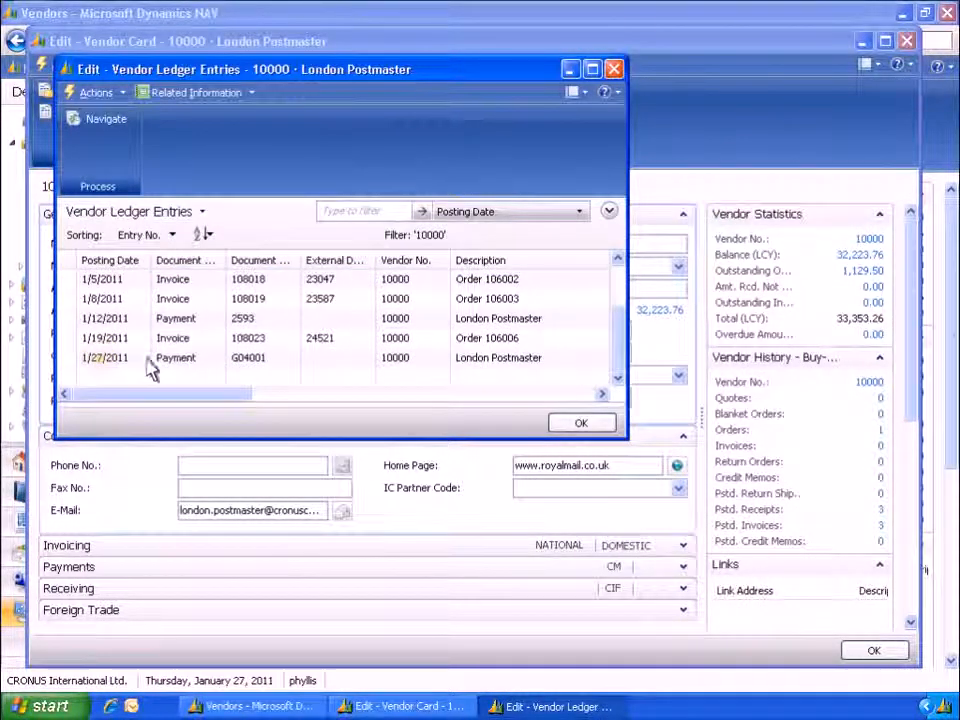
{"action": "left_click", "coordinate": [100, 359]}
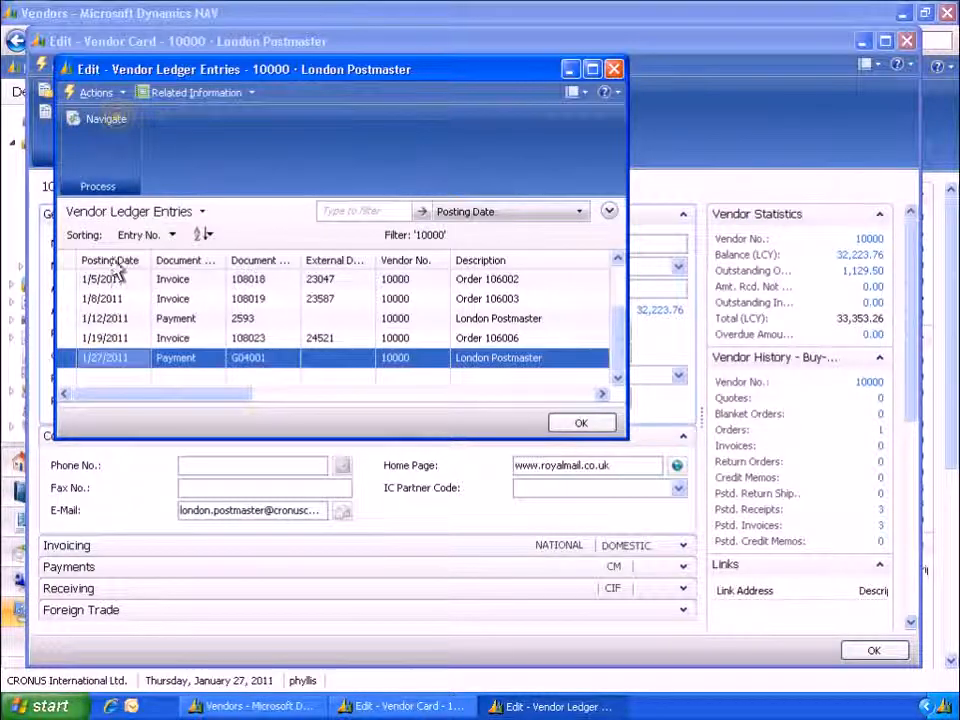
{"action": "left_click", "coordinate": [118, 122]}
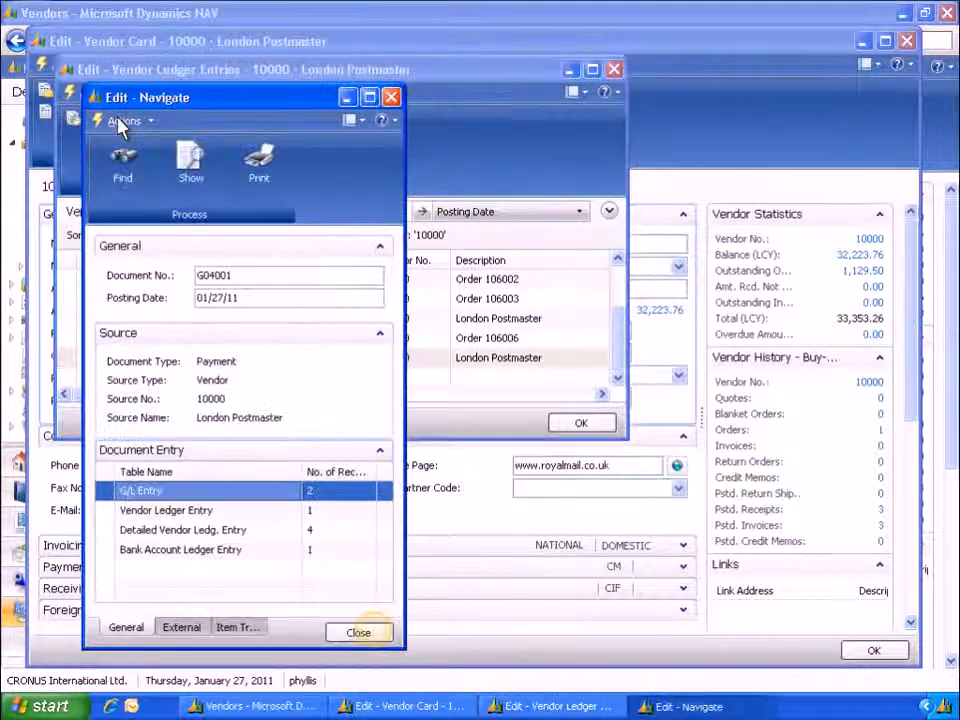
{"action": "left_click", "coordinate": [373, 634]}
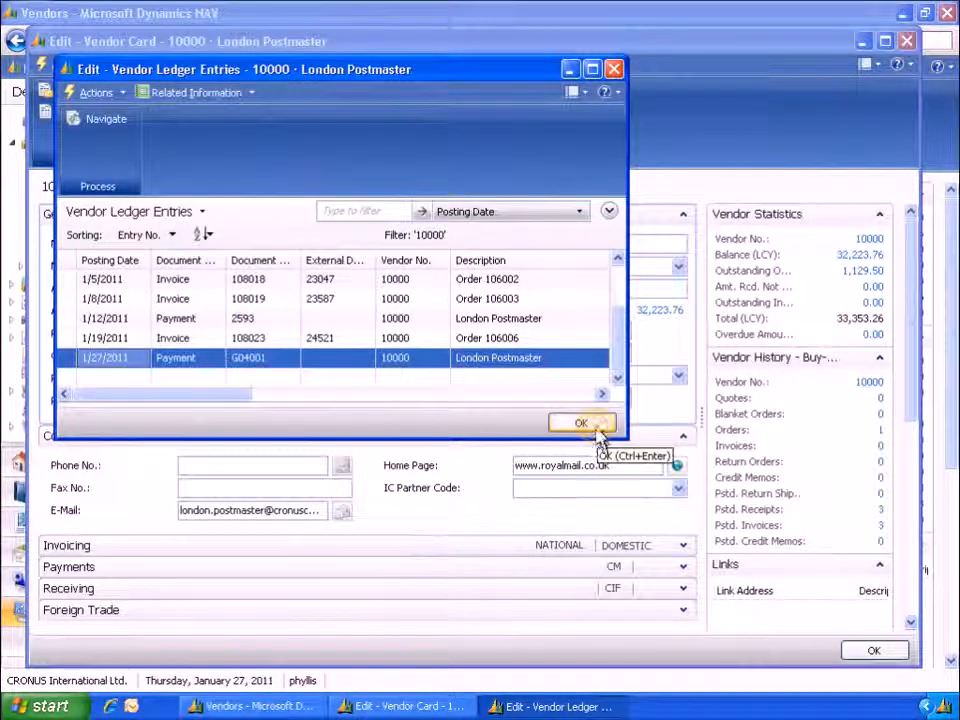
{"action": "left_click", "coordinate": [585, 423]}
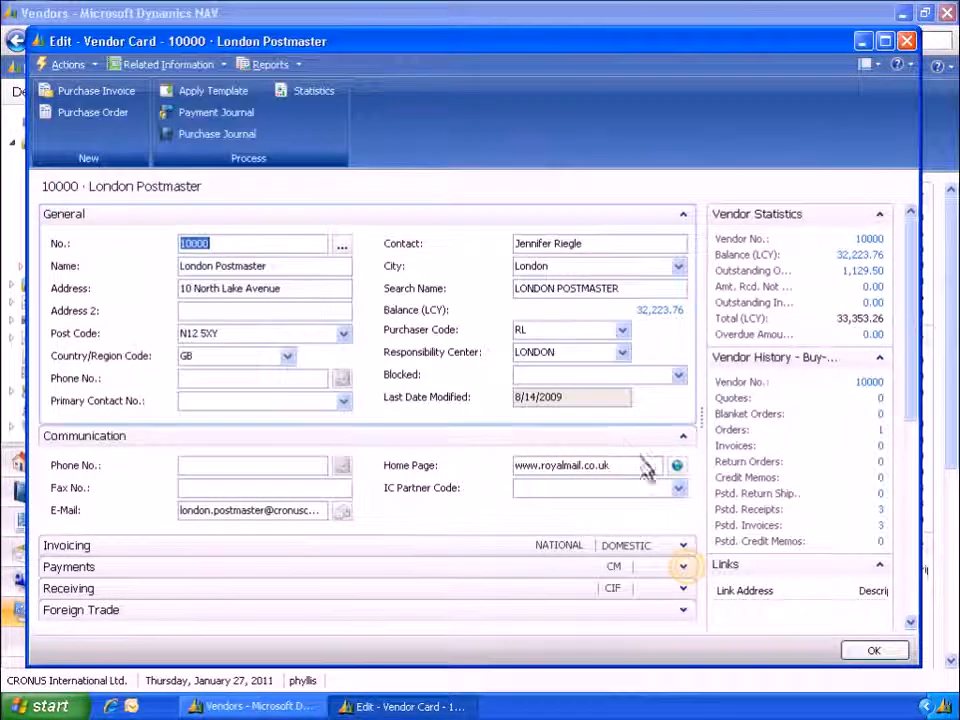
Choose Manual as the application method in the vendor's payment settings and close the vendor card.
{"action": "left_click", "coordinate": [684, 566]}
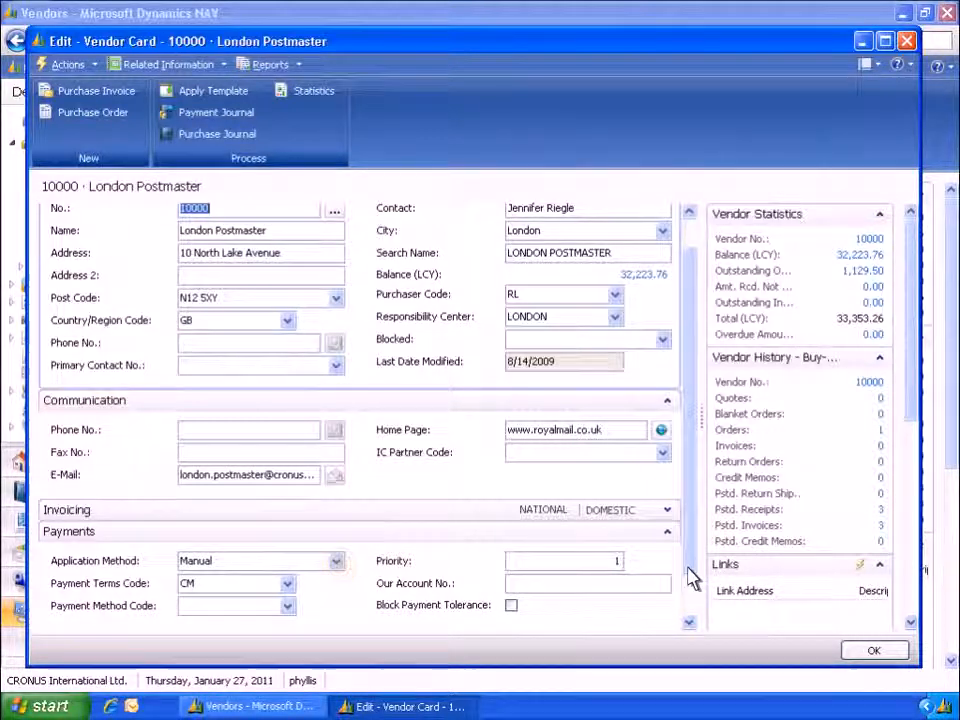
{"action": "left_click", "coordinate": [337, 562]}
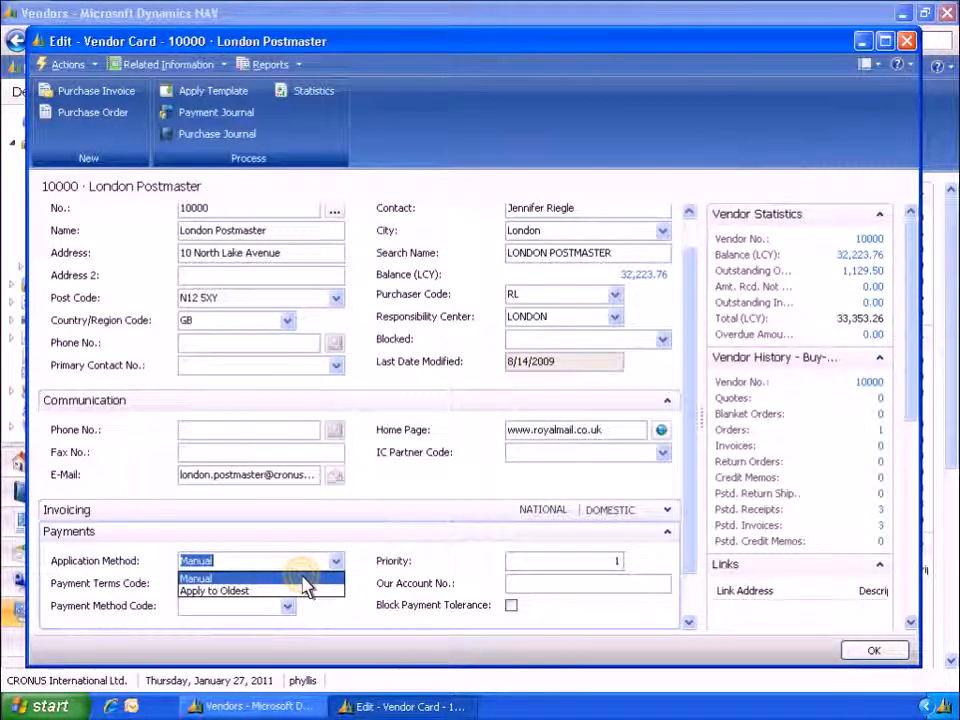
{"action": "left_click", "coordinate": [303, 578]}
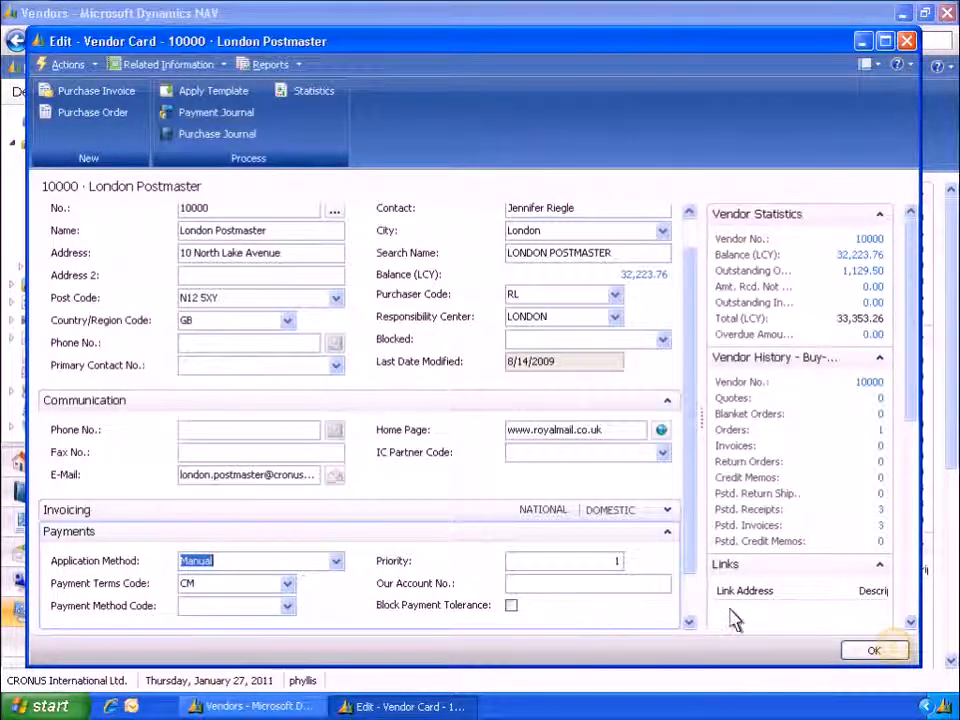
{"action": "left_click", "coordinate": [873, 651]}
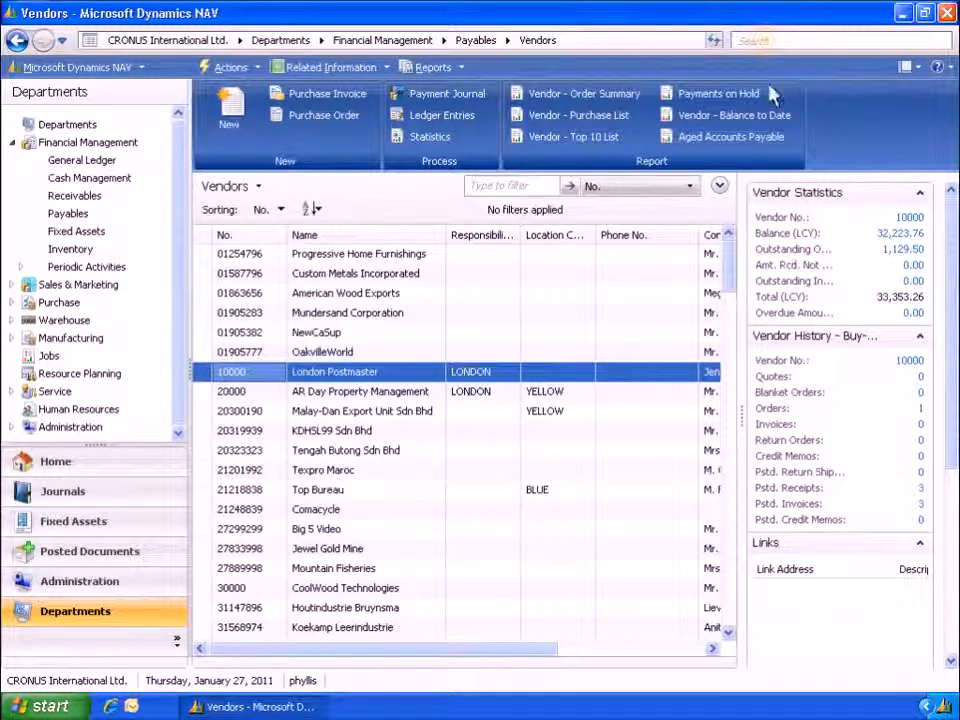
Search for Payment Journals and open the one under Financial Management/Payables.
{"action": "left_click", "coordinate": [771, 43]}
{"action": "type", "text": "Payment Journals"}
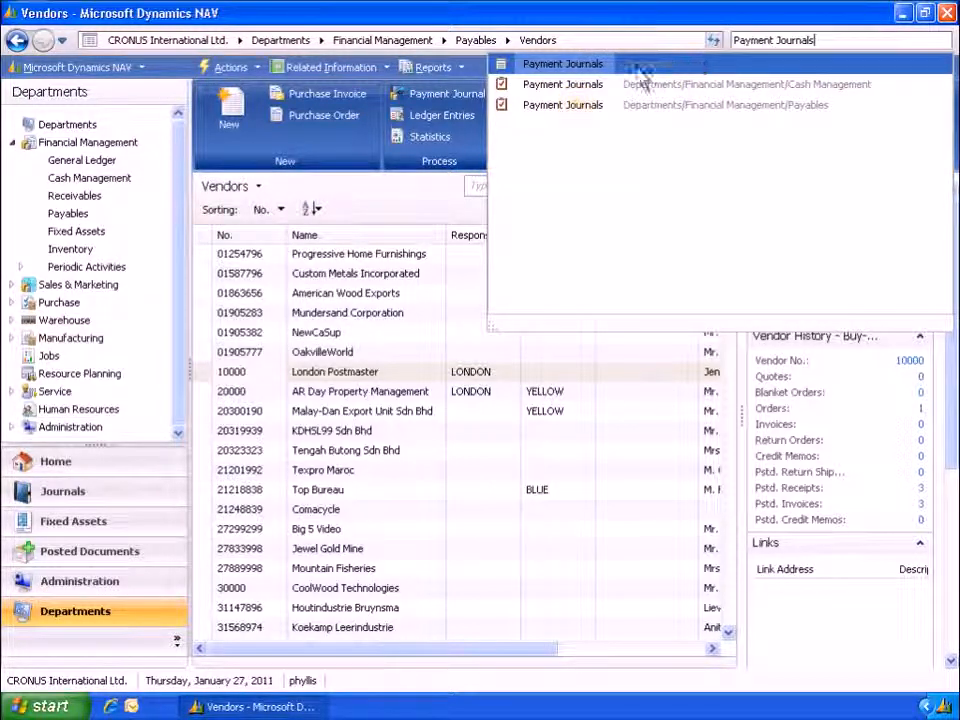
{"action": "left_click", "coordinate": [579, 103]}
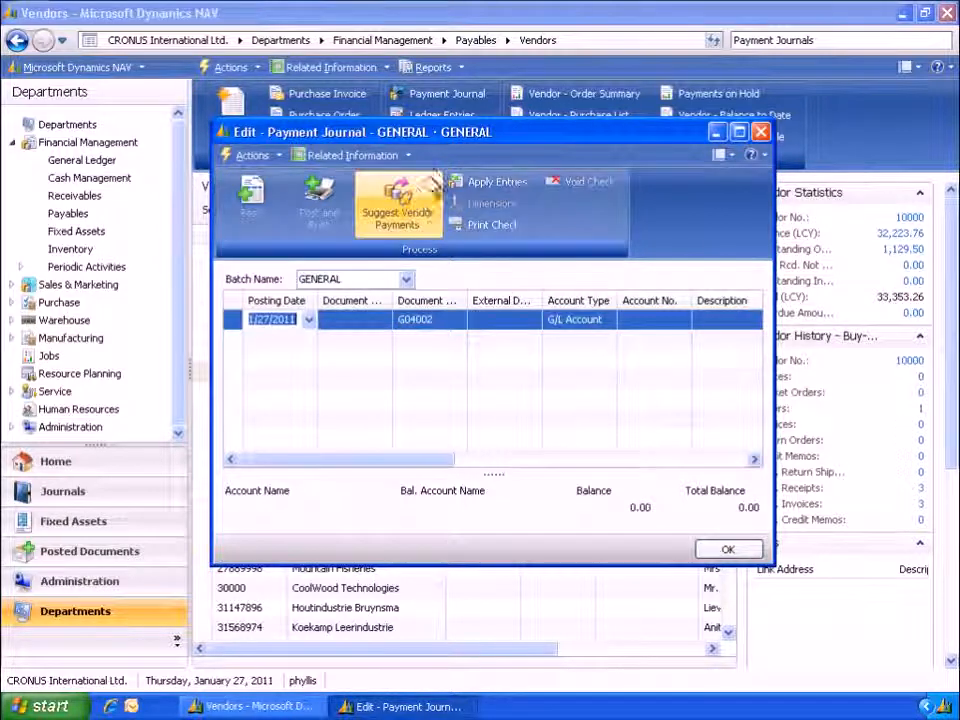
Start Suggest Vendor Payments, summarizing per vendor with a last payment date of 1/31/2011.
{"action": "left_click", "coordinate": [408, 222]}
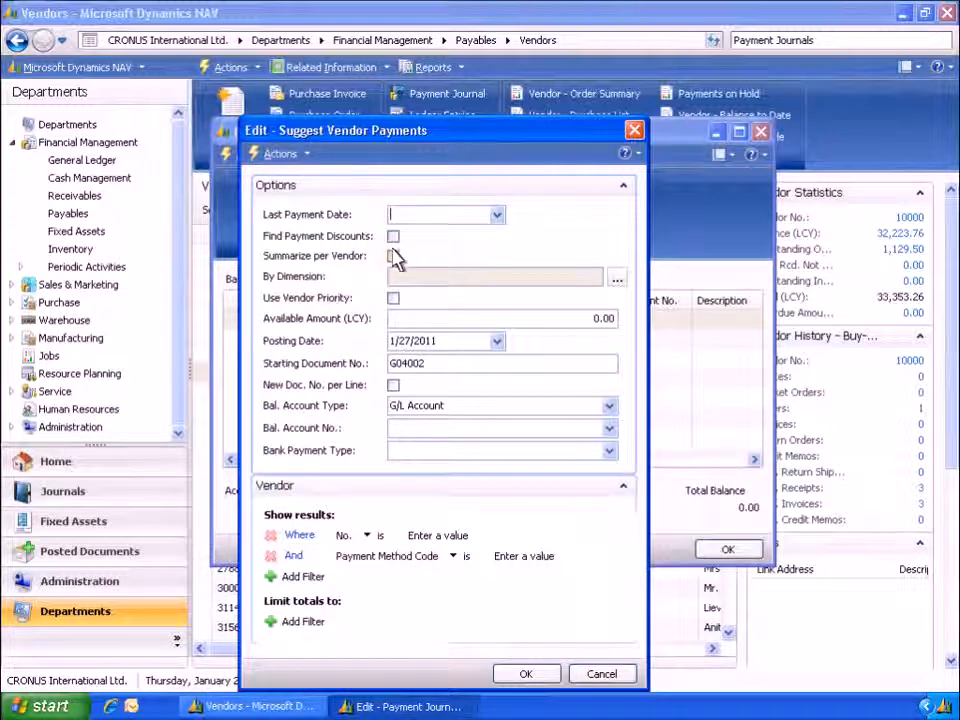
{"action": "left_click", "coordinate": [393, 257]}
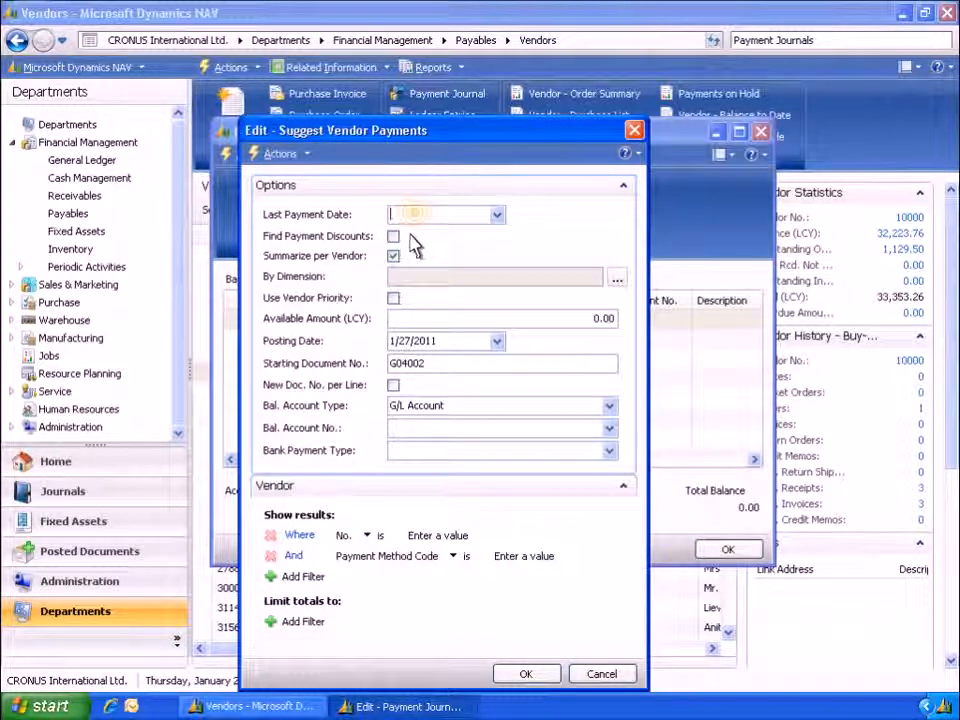
{"action": "left_click", "coordinate": [414, 218]}
{"action": "type", "text": "1/31/2011"}
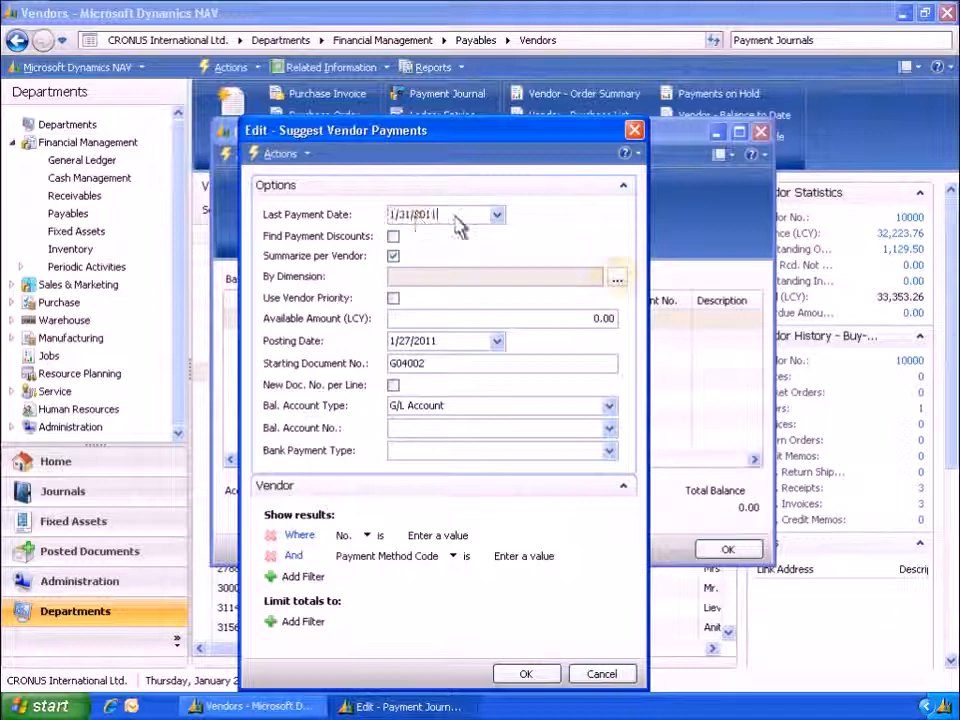
Select the AREA and PURCHASER dimensions for the vendor payment suggestions.
{"action": "left_click", "coordinate": [617, 279]}
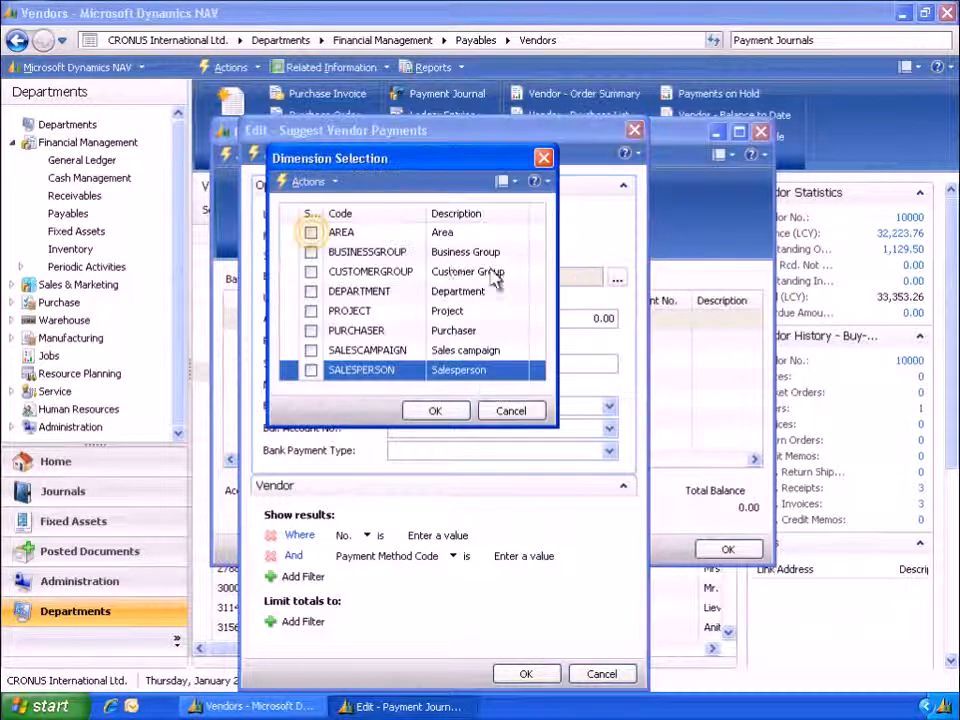
{"action": "left_click", "coordinate": [311, 232]}
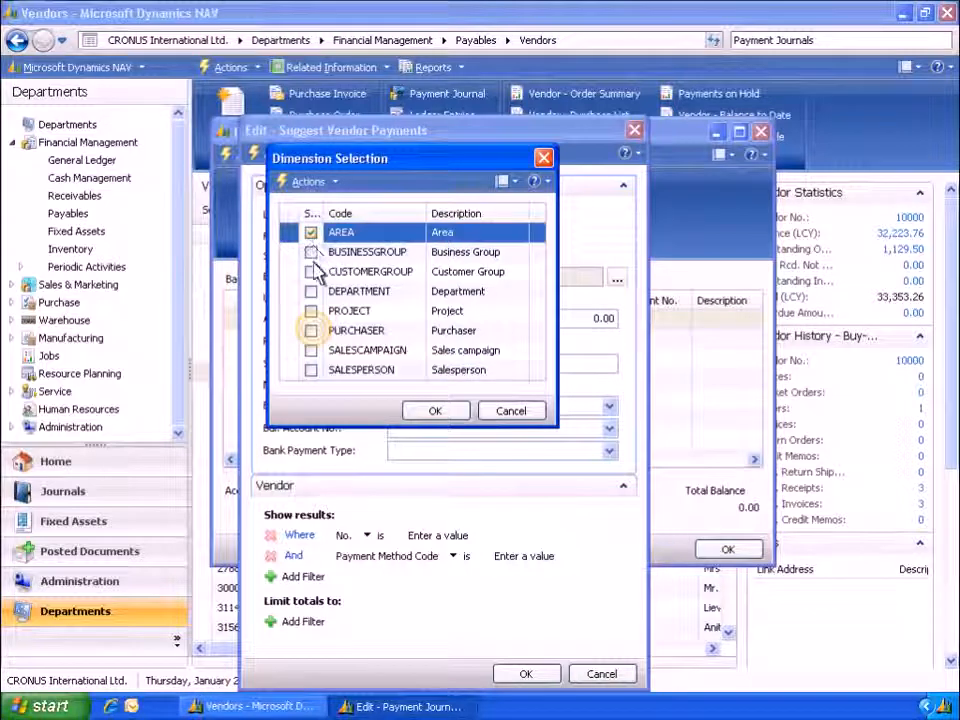
{"action": "left_click", "coordinate": [311, 330]}
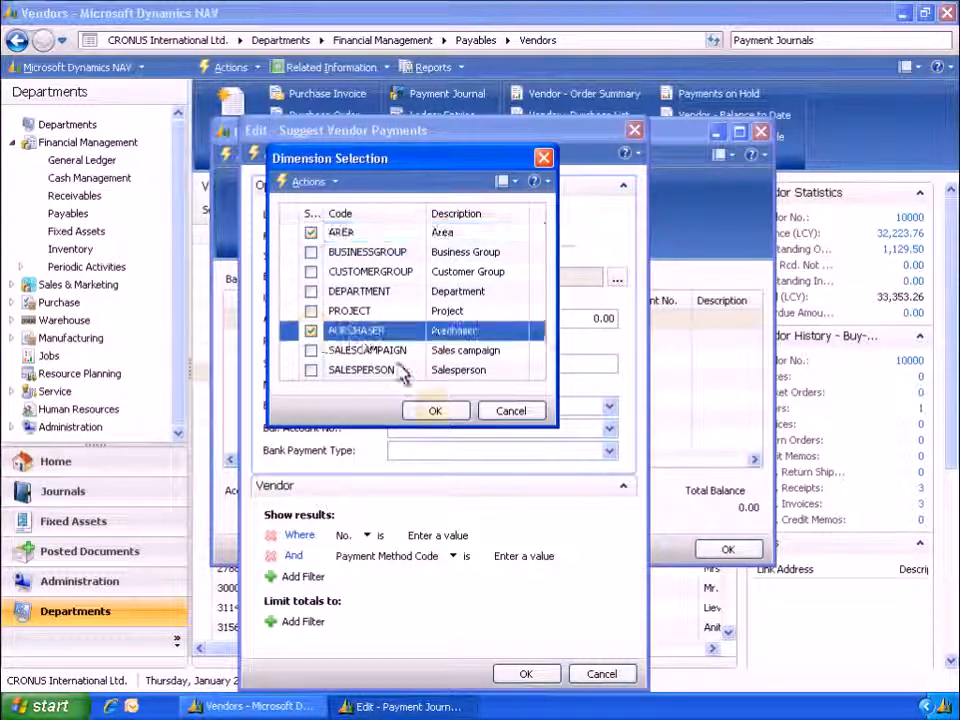
{"action": "left_click", "coordinate": [437, 411]}
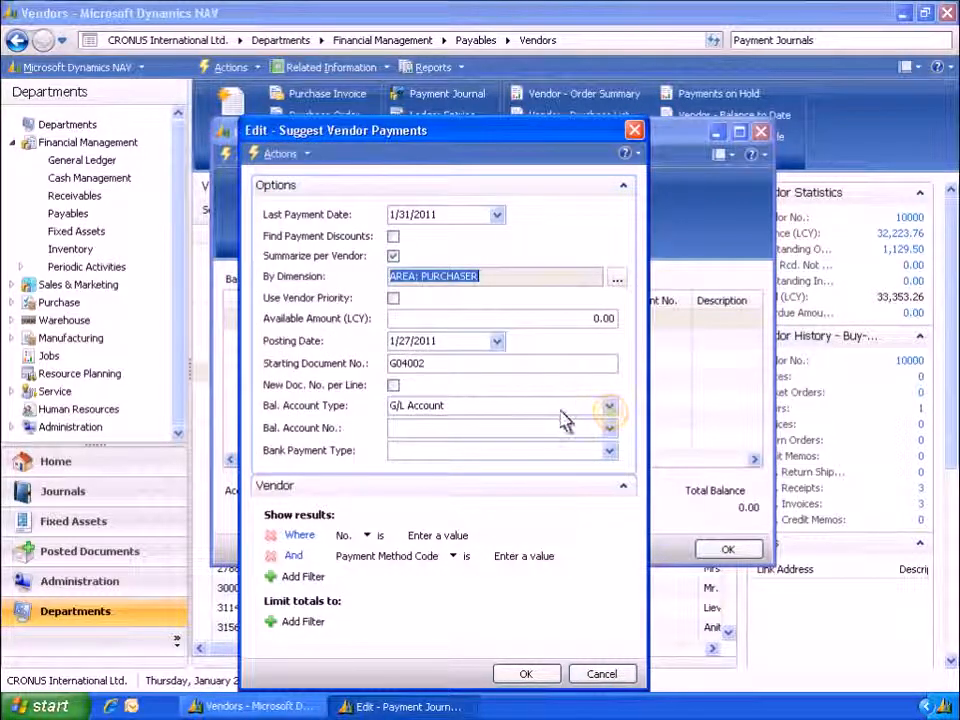
Set the balancing account type to Bank Account and the balancing account to World Wide Bank's WWB-OPERATING.
{"action": "left_click", "coordinate": [607, 407]}
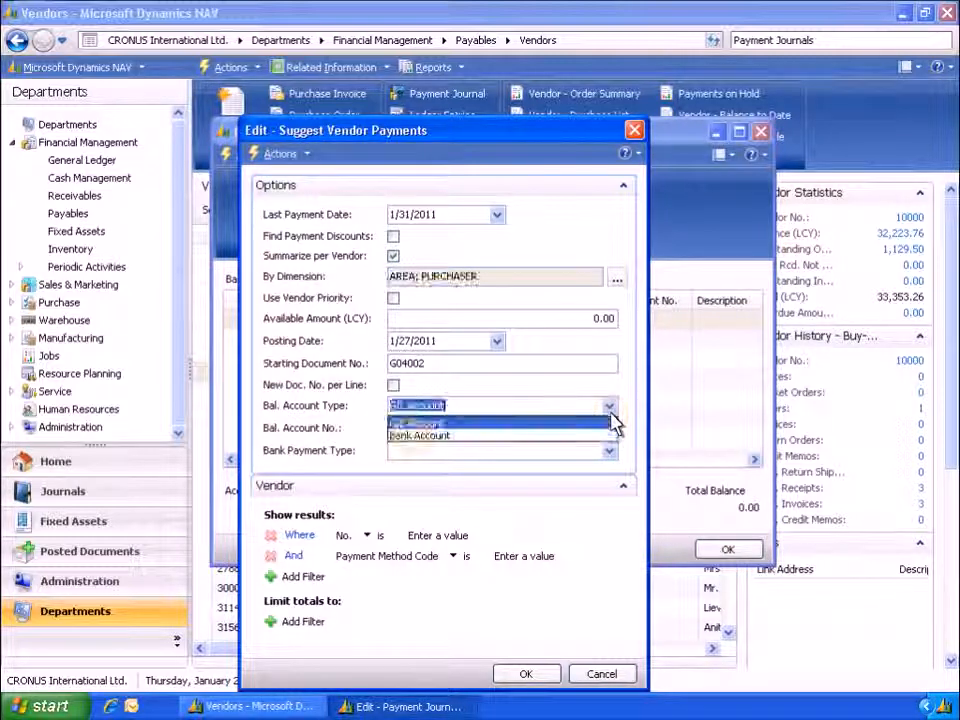
{"action": "left_click", "coordinate": [430, 436]}
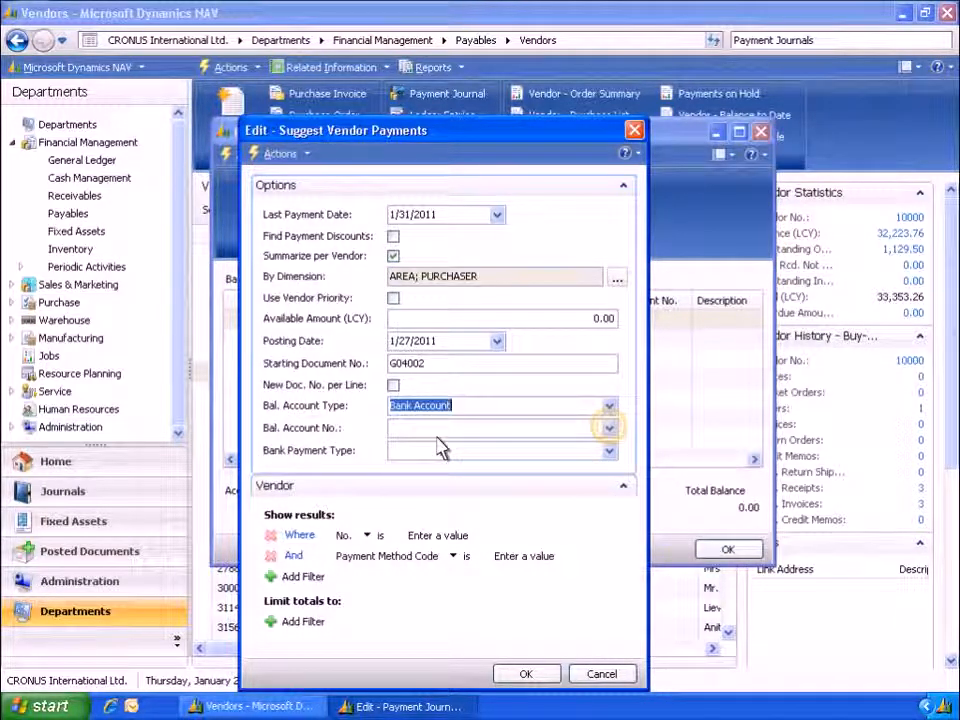
{"action": "left_click", "coordinate": [608, 428]}
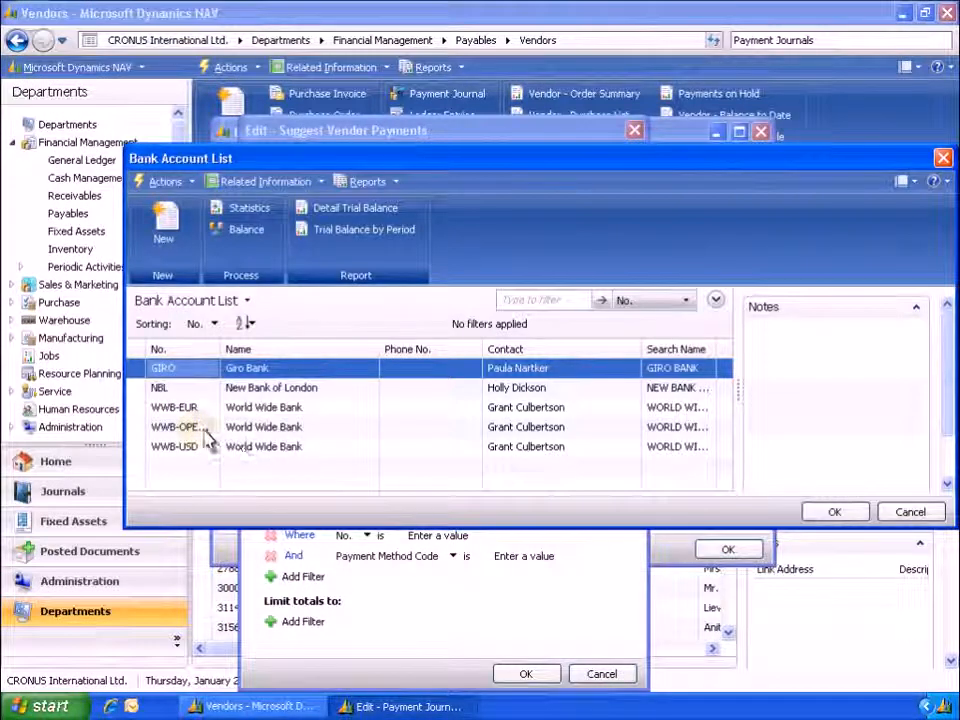
{"action": "left_click", "coordinate": [198, 431]}
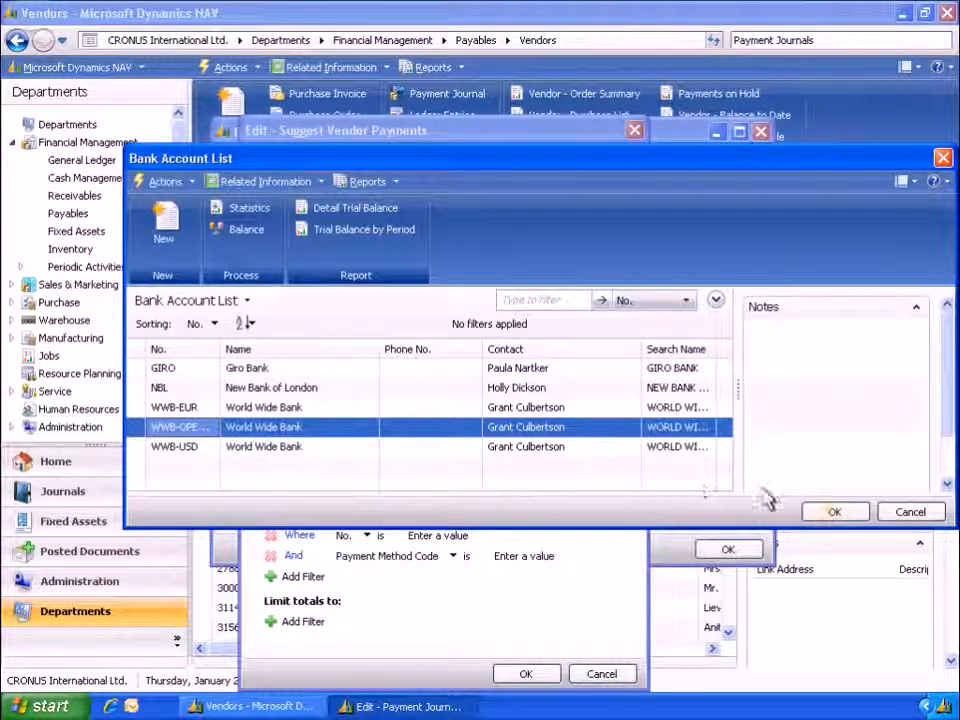
{"action": "left_click", "coordinate": [831, 511]}
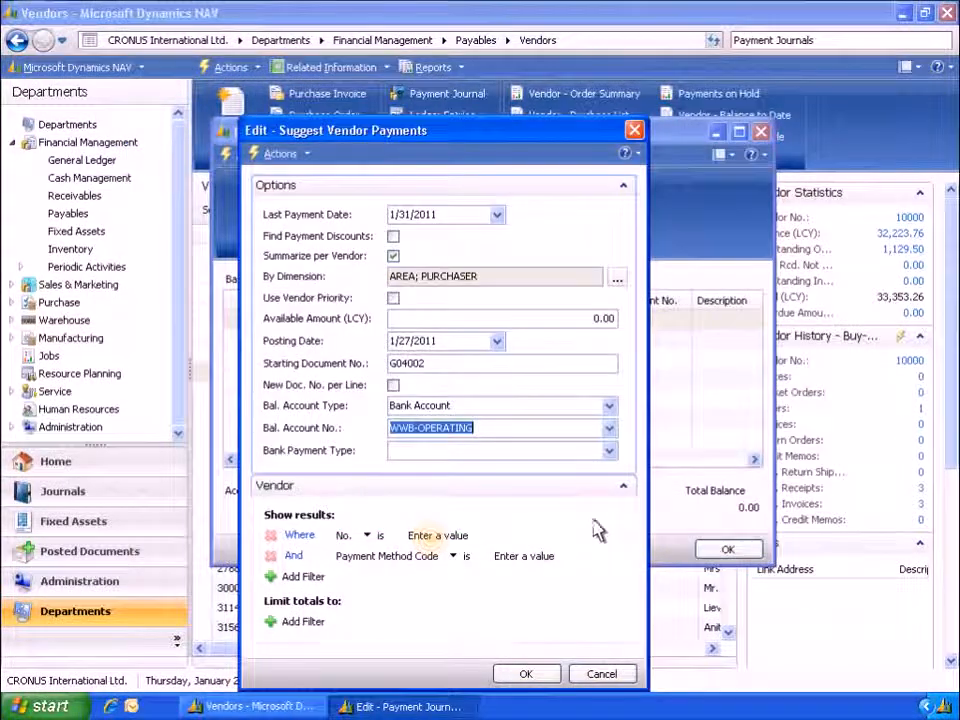
Filter the suggestions to vendor numbers 10000..30000 and generate the payment lines in the journal.
{"action": "left_click", "coordinate": [430, 537]}
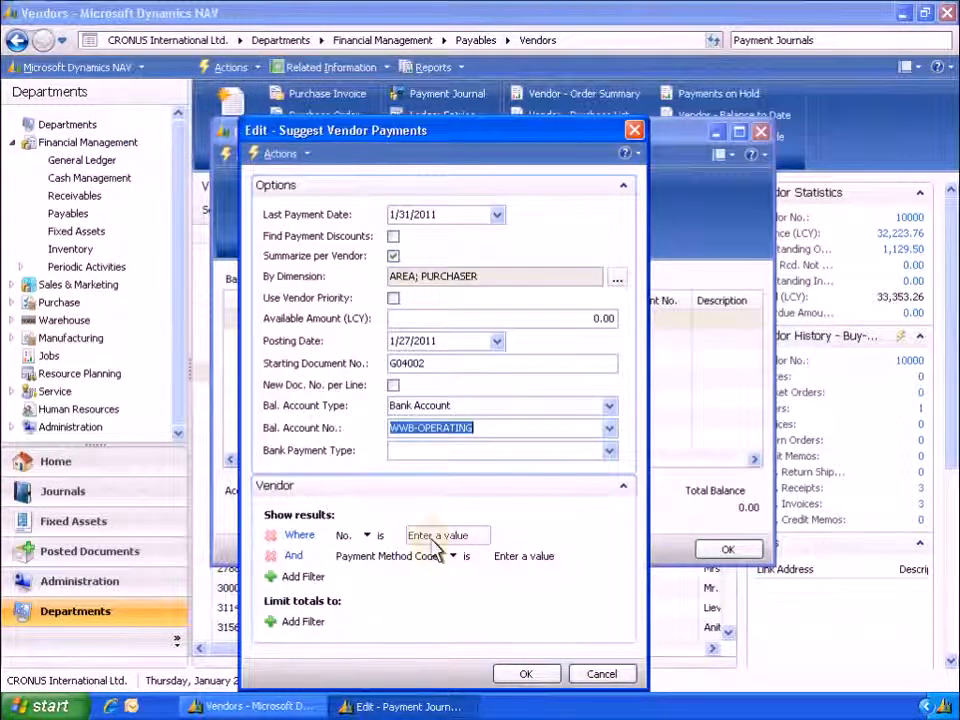
{"action": "type", "text": "10000..30000"}
{"action": "left_click", "coordinate": [528, 674]}
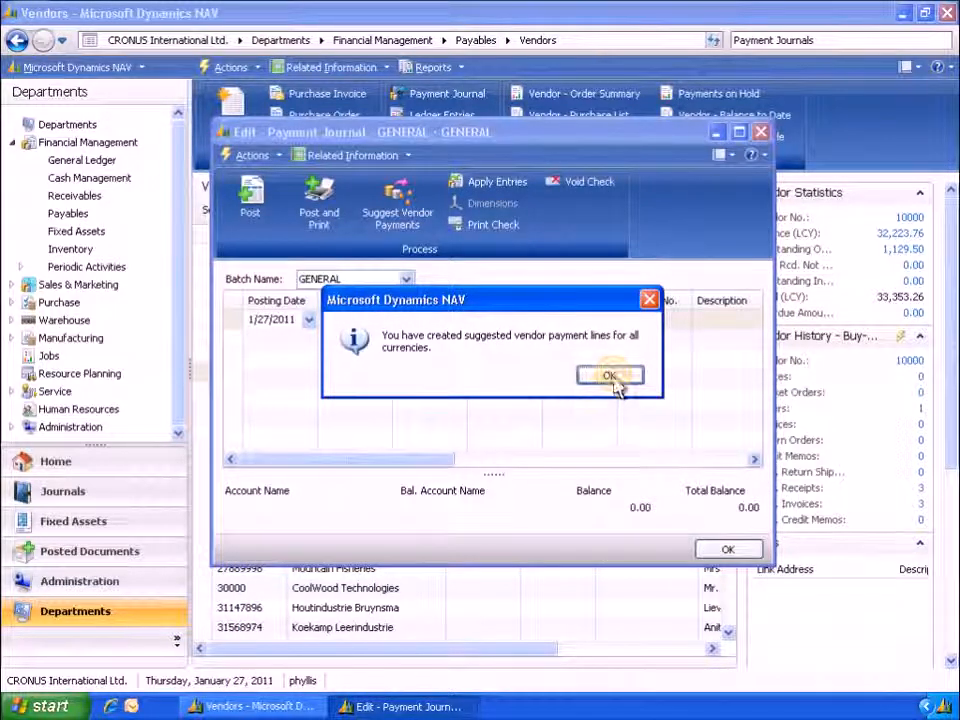
{"action": "left_click", "coordinate": [613, 378]}
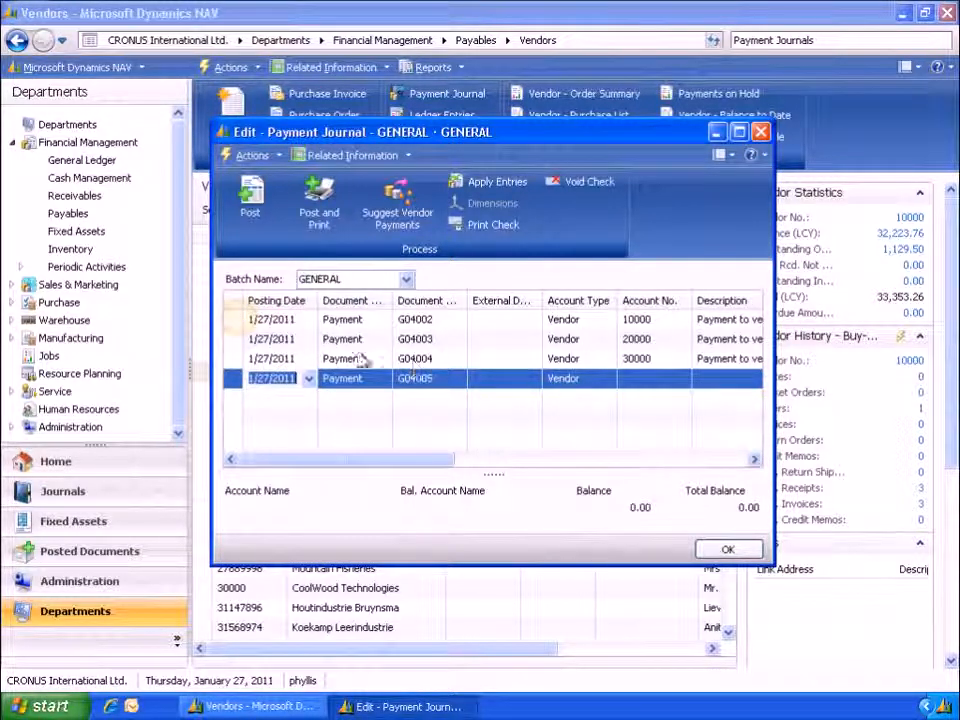
Review the vendor entries applied to London Postmaster's payment line and return to the journal.
{"action": "left_click", "coordinate": [241, 319]}
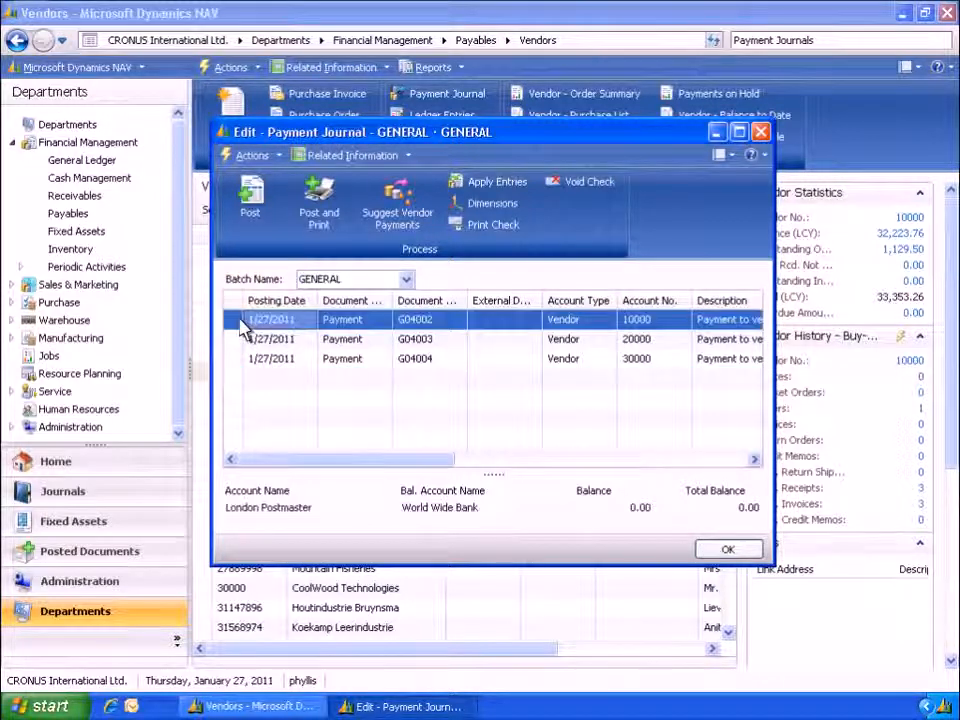
{"action": "left_click", "coordinate": [504, 184]}
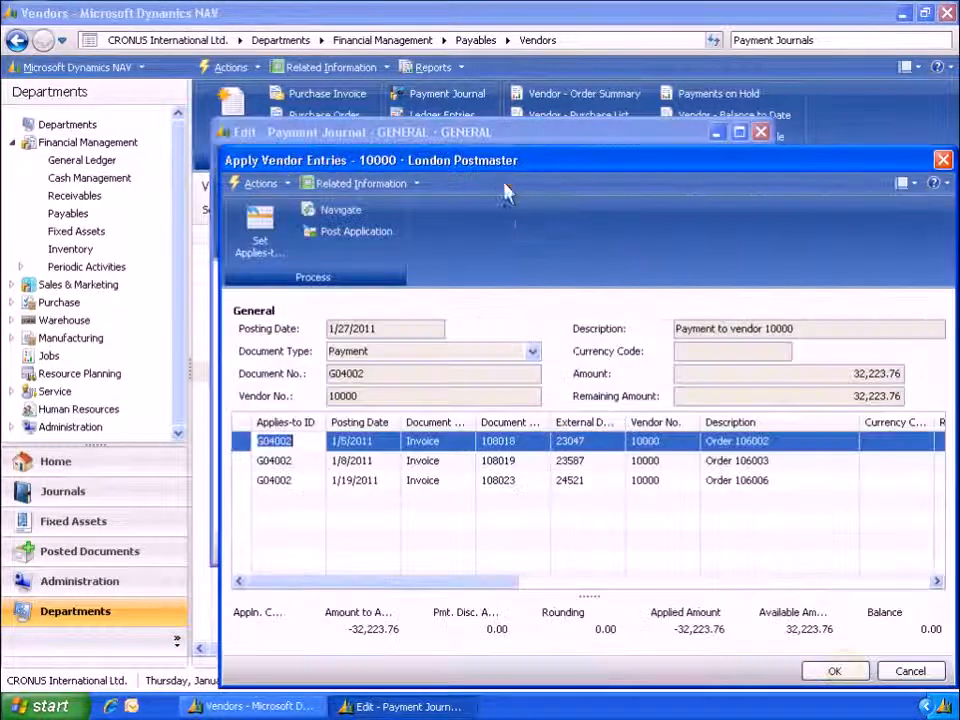
{"action": "left_click", "coordinate": [853, 676]}
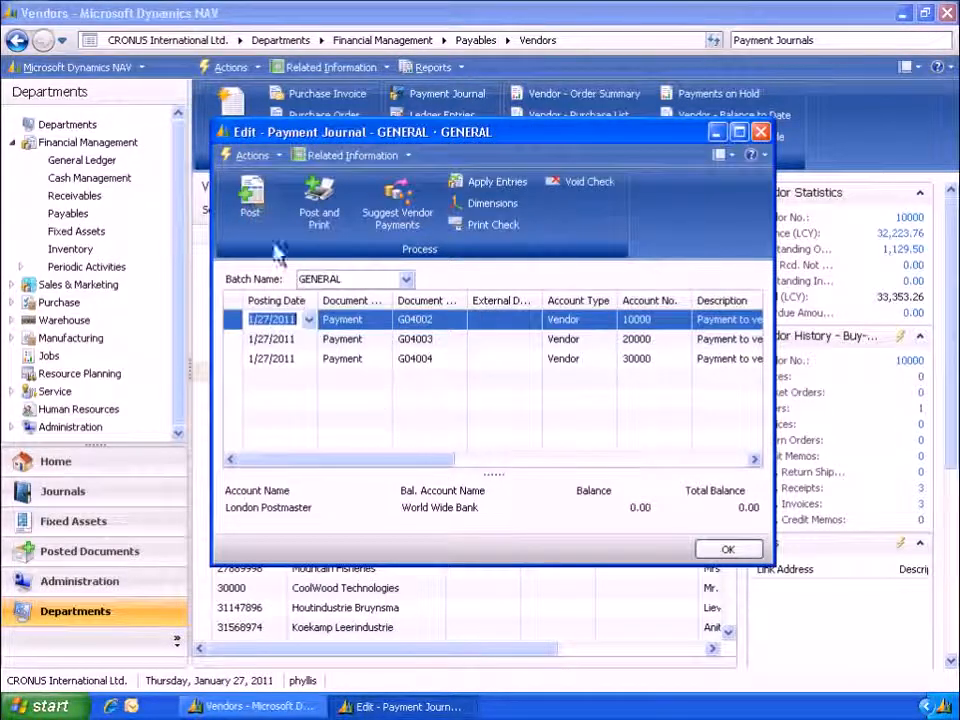
Post the suggested payment journal lines and close the payment journal.
{"action": "left_click", "coordinate": [253, 198]}
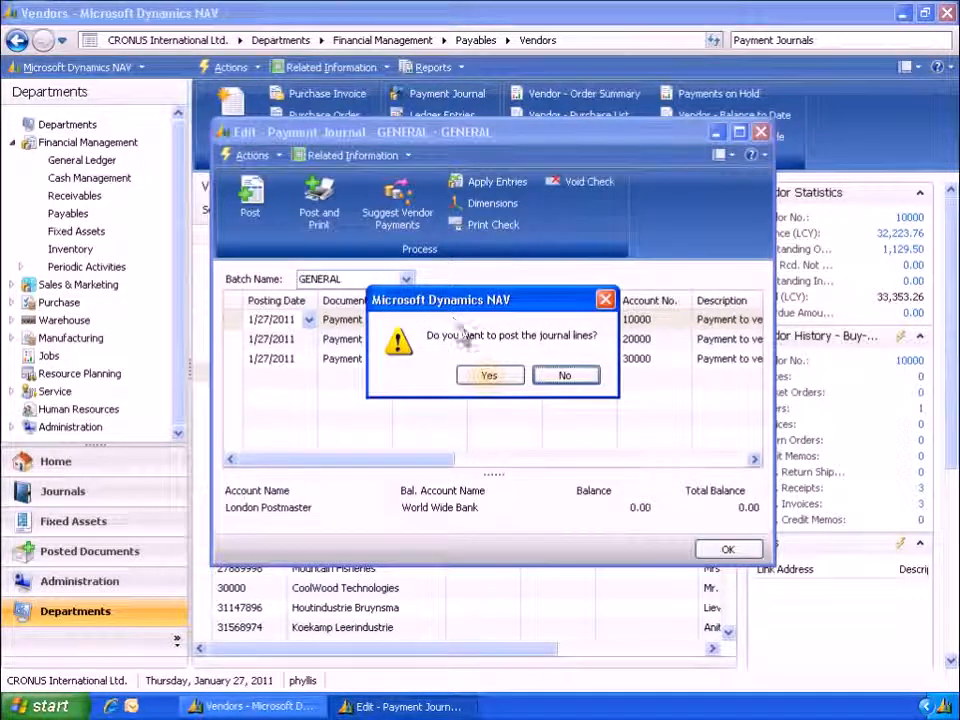
{"action": "left_click", "coordinate": [489, 379]}
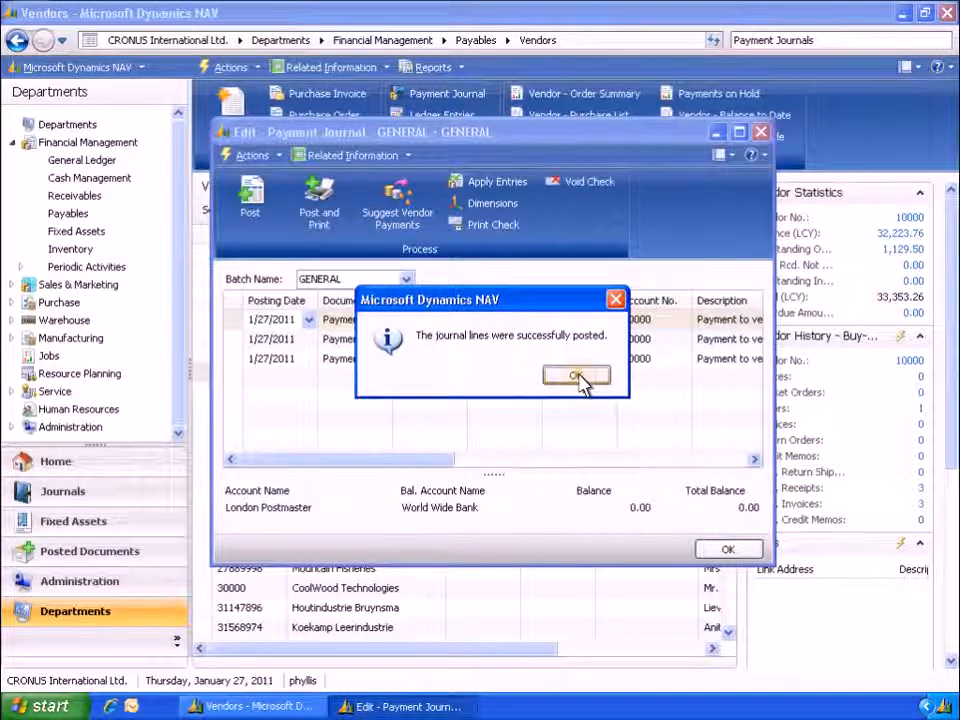
{"action": "left_click", "coordinate": [578, 378]}
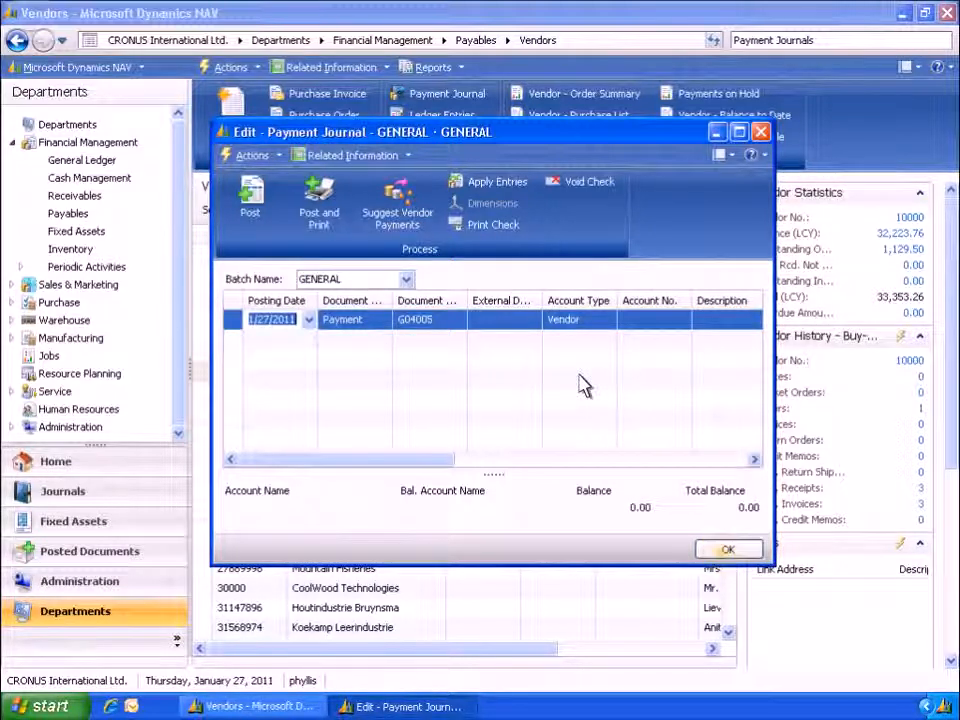
{"action": "left_click", "coordinate": [727, 551]}
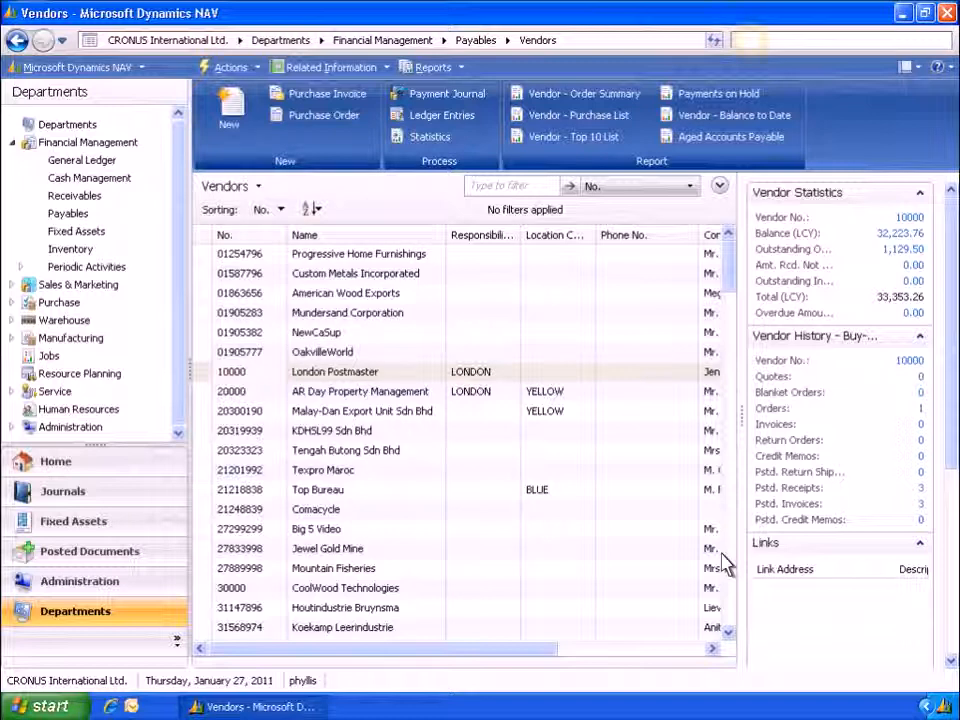
Search for the Vendors list under Financial Management/Payables and open London Postmaster's ledger entries from it.
{"action": "left_click", "coordinate": [750, 43]}
{"action": "type", "text": "Vendors"}
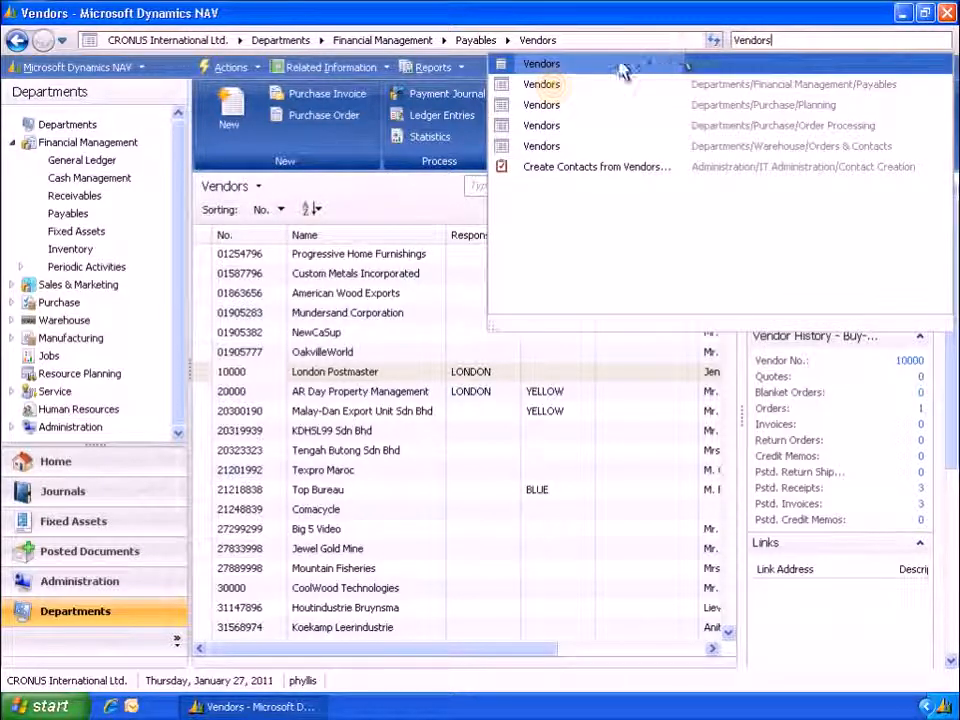
{"action": "left_click", "coordinate": [556, 87]}
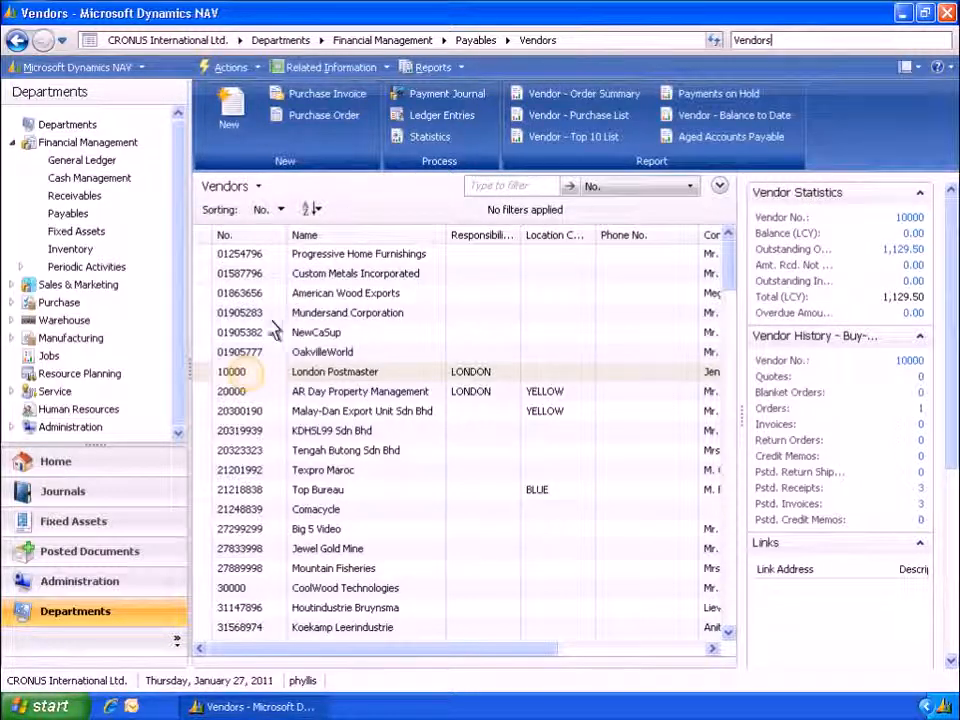
{"action": "left_click", "coordinate": [250, 378]}
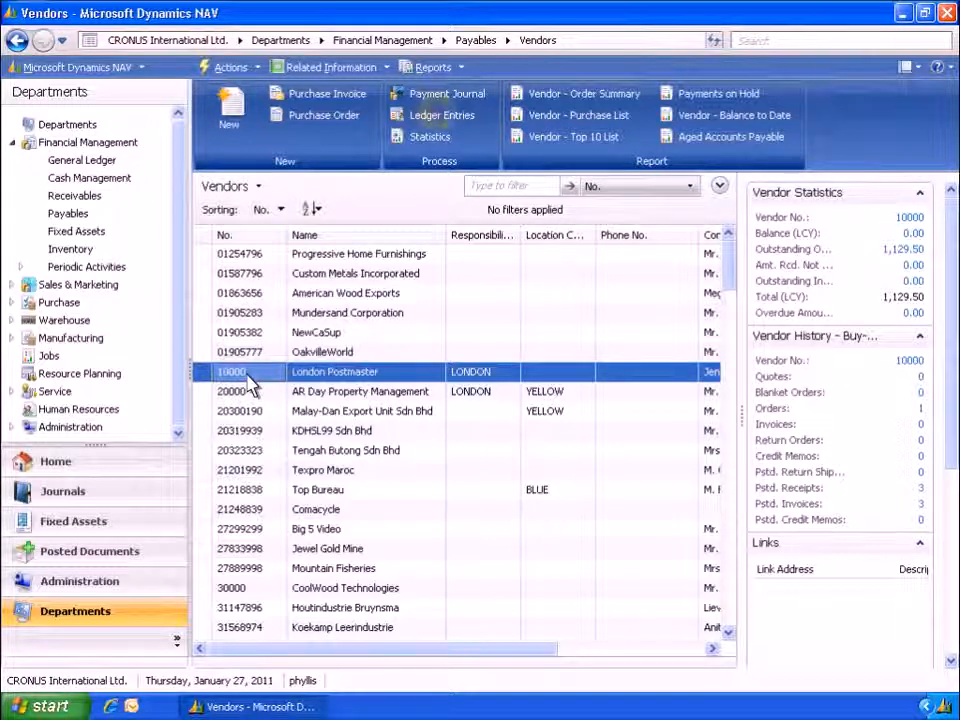
{"action": "left_click", "coordinate": [441, 116]}
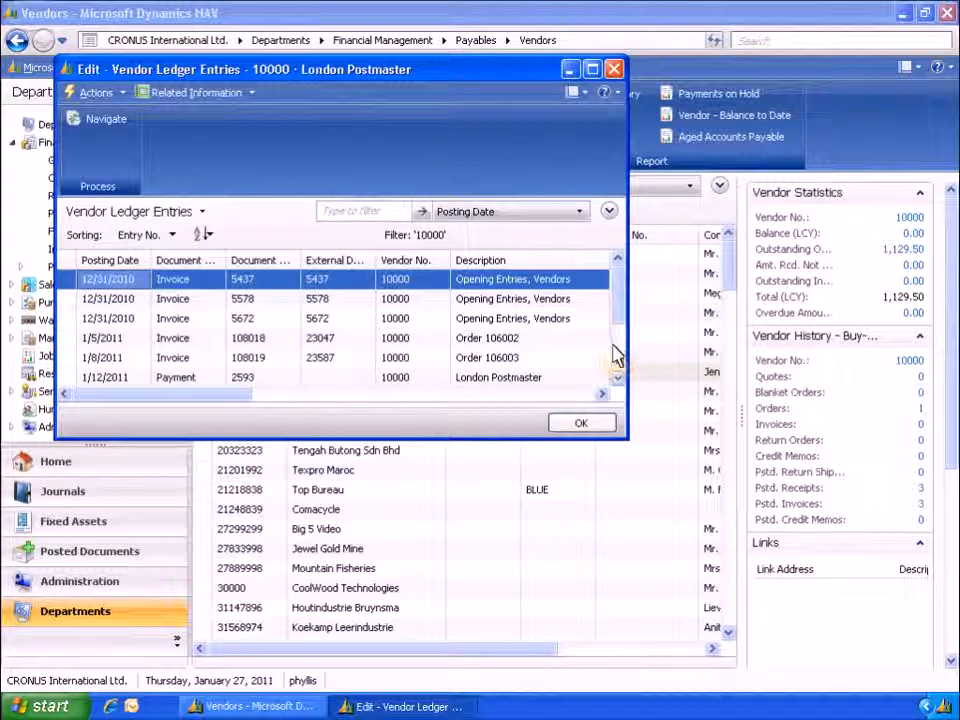
Unapply the entries of London Postmaster's 1/27/2011 payment G04001 and confirm posting the correcting entries.
{"action": "scroll", "coordinate": [617, 371], "scroll_direction": "down", "scroll_amount": 2}
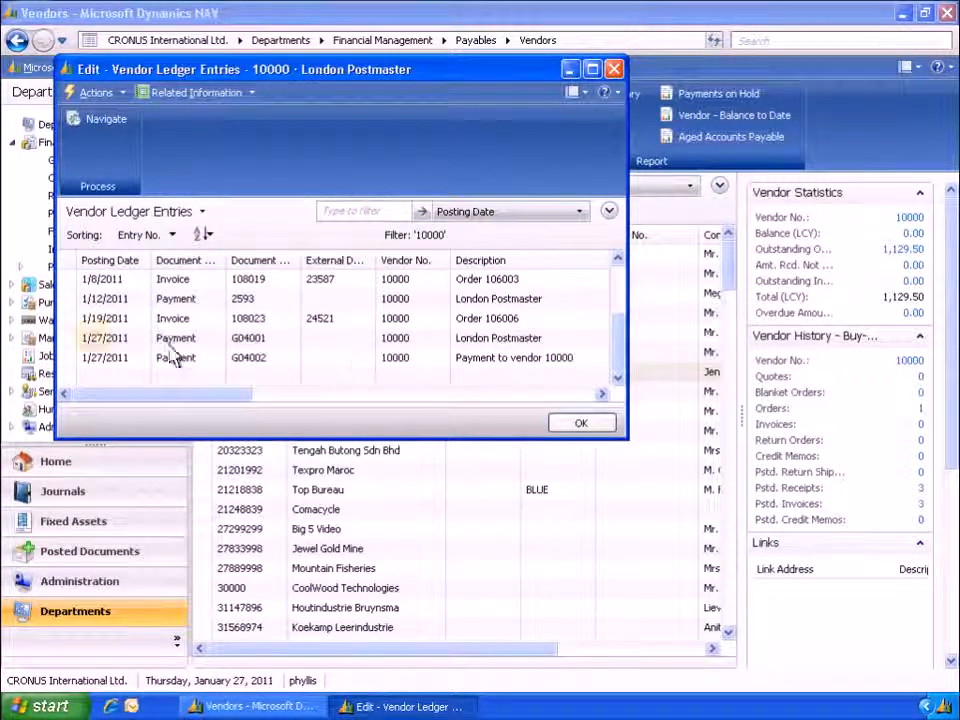
{"action": "left_click", "coordinate": [90, 338]}
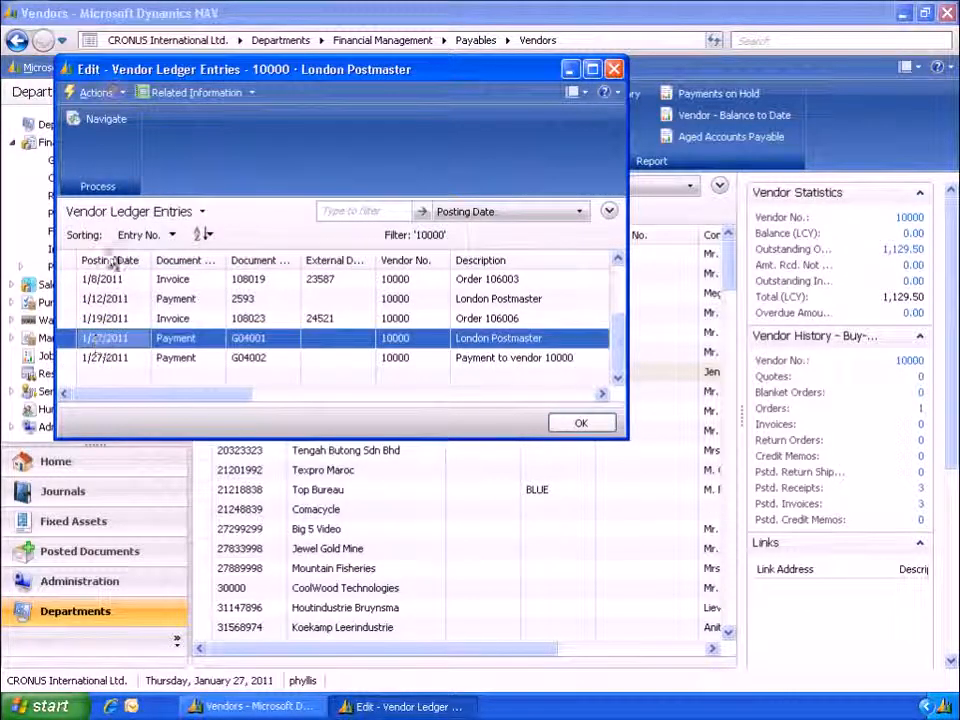
{"action": "left_click", "coordinate": [115, 94]}
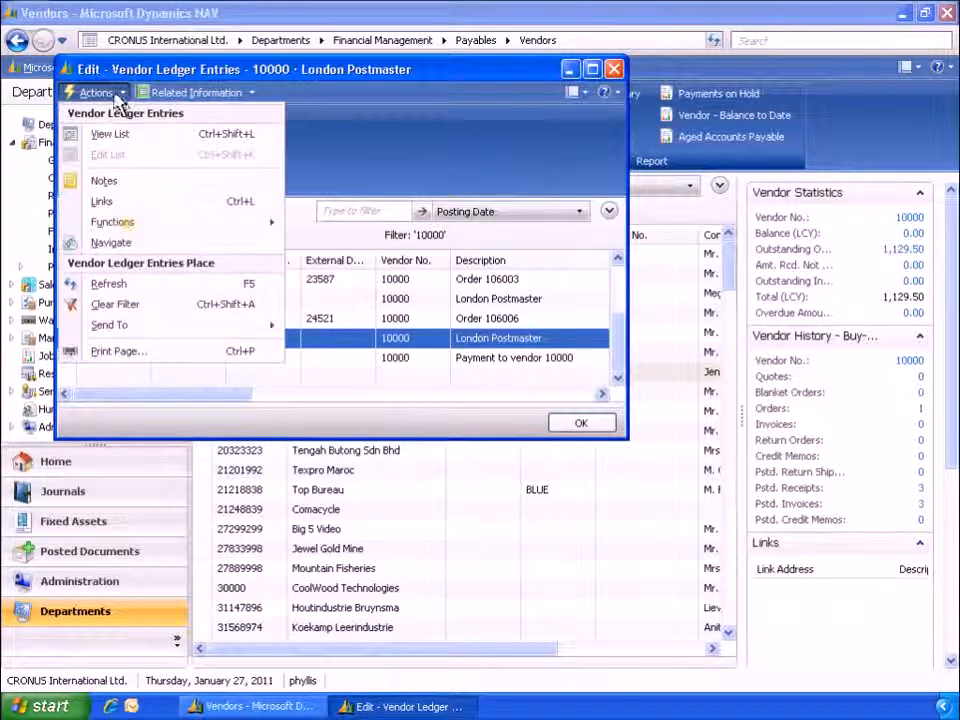
{"action": "mouse_move", "coordinate": [124, 222]}
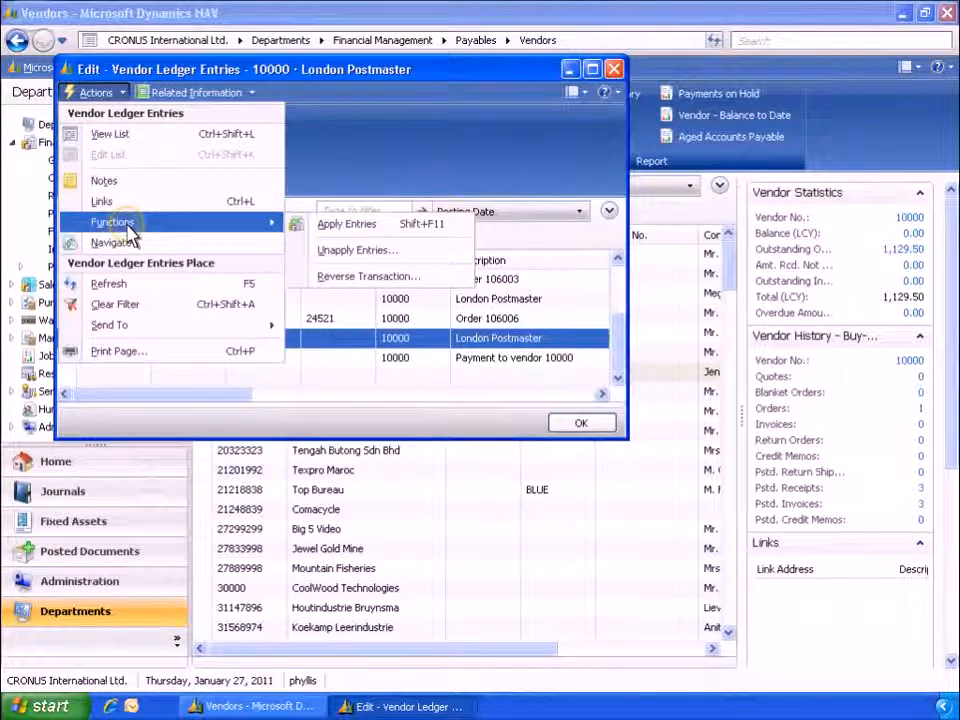
{"action": "left_click", "coordinate": [388, 255]}
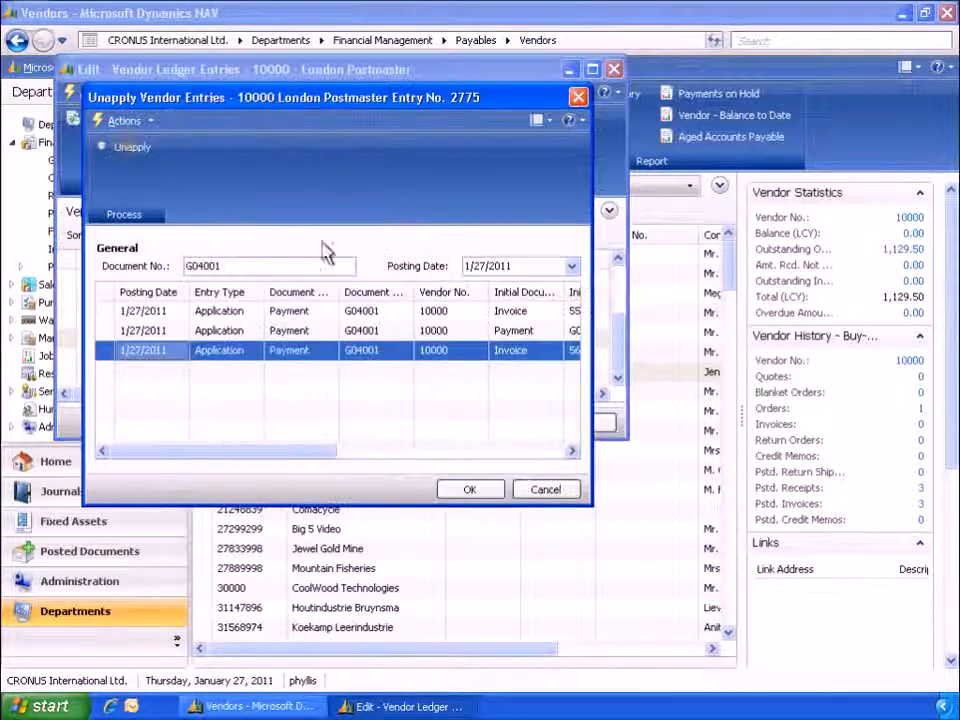
{"action": "left_click", "coordinate": [130, 155]}
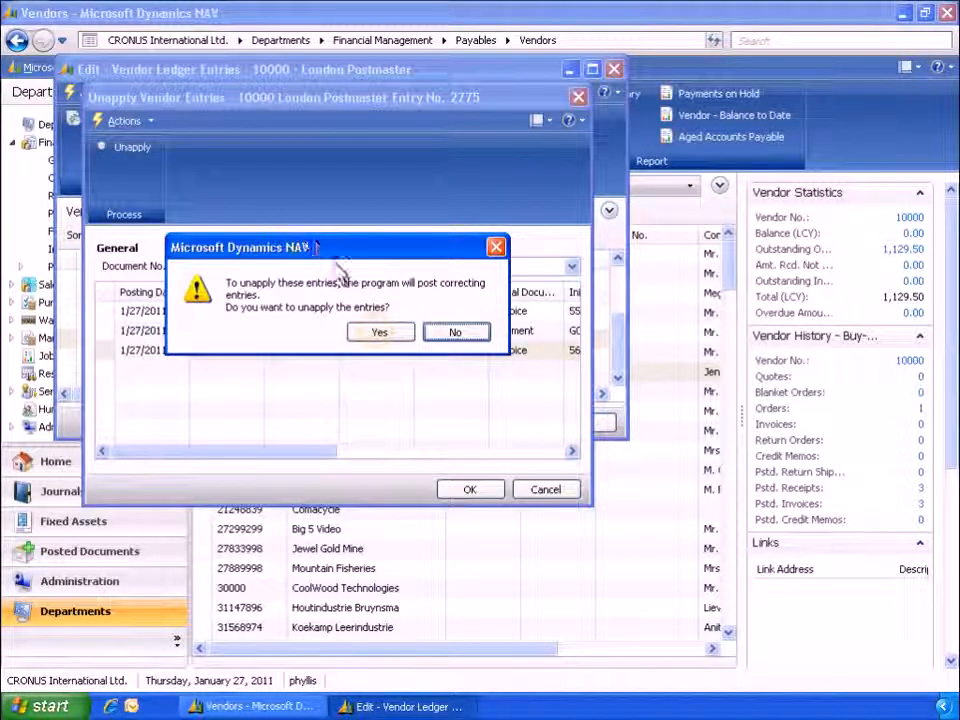
{"action": "left_click", "coordinate": [380, 333]}
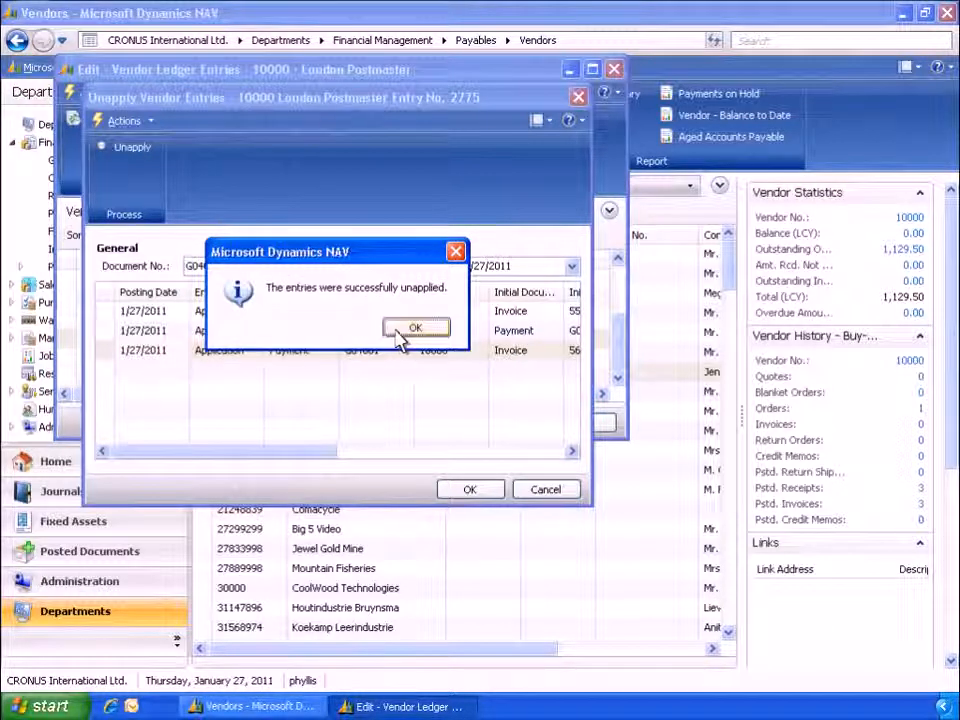
Acknowledge the completed unapplication and check the Open status of London Postmaster's payment G04001 in the vendor ledger entries.
{"action": "left_click", "coordinate": [411, 332]}
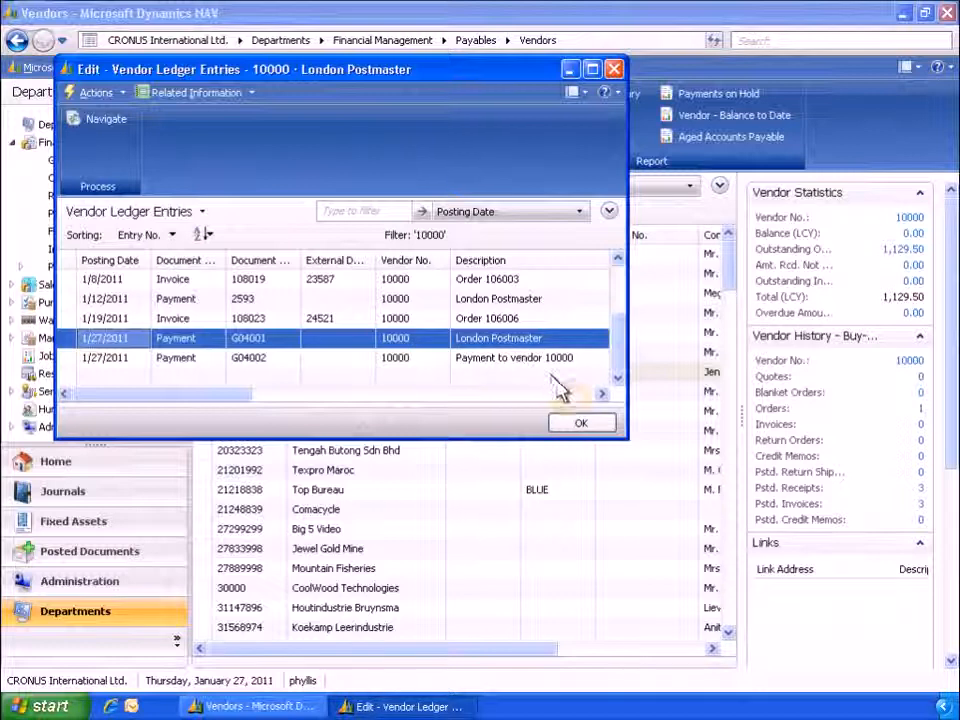
{"action": "left_click", "coordinate": [576, 410]}
{"action": "left_click", "coordinate": [573, 398]}
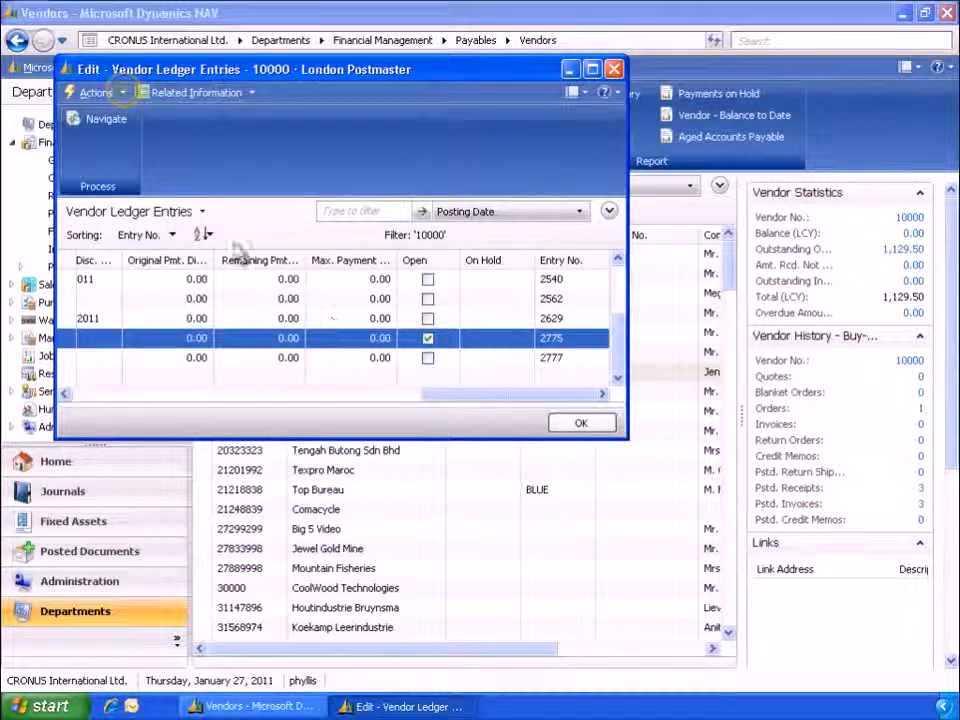
Try the Reverse Transaction function on London Postmaster's unapplied payment G04001 and close the vendor ledger entries.
{"action": "left_click", "coordinate": [124, 94]}
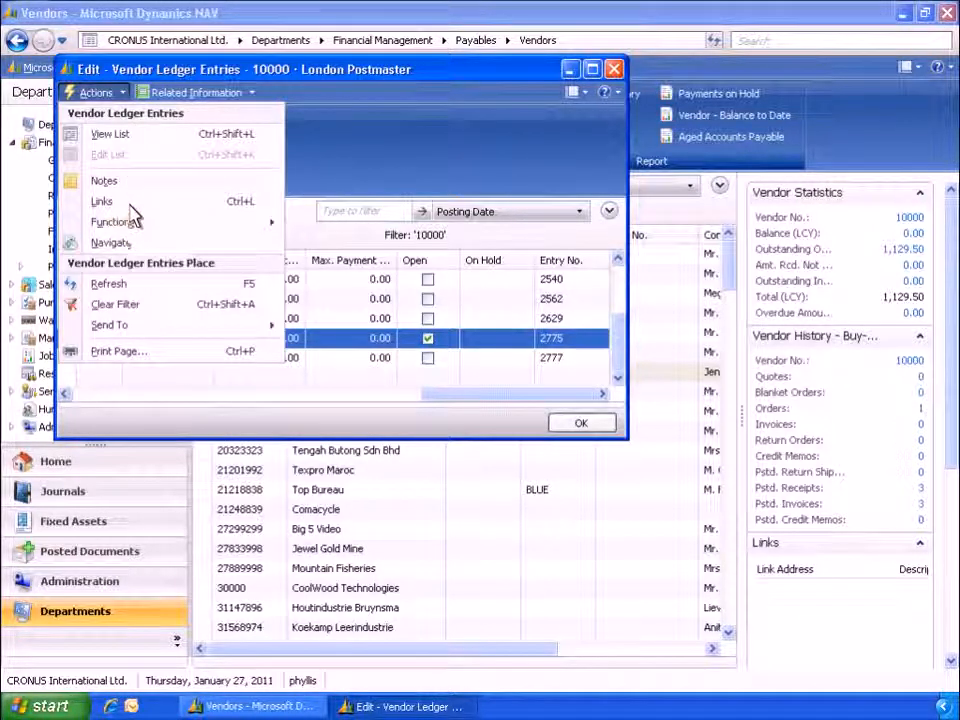
{"action": "mouse_move", "coordinate": [130, 222]}
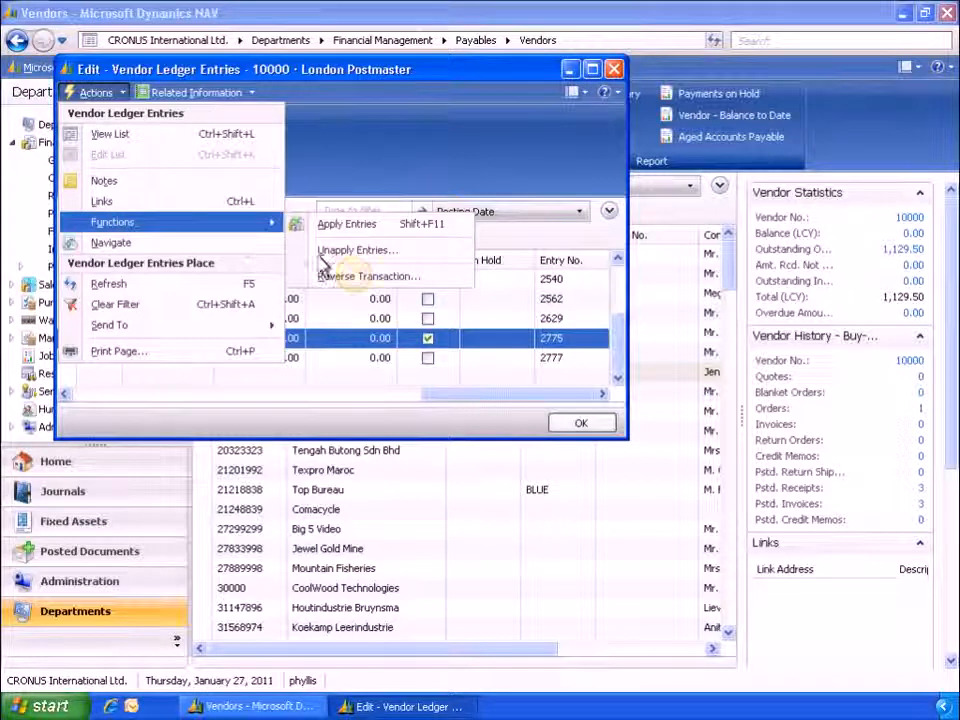
{"action": "left_click", "coordinate": [360, 277]}
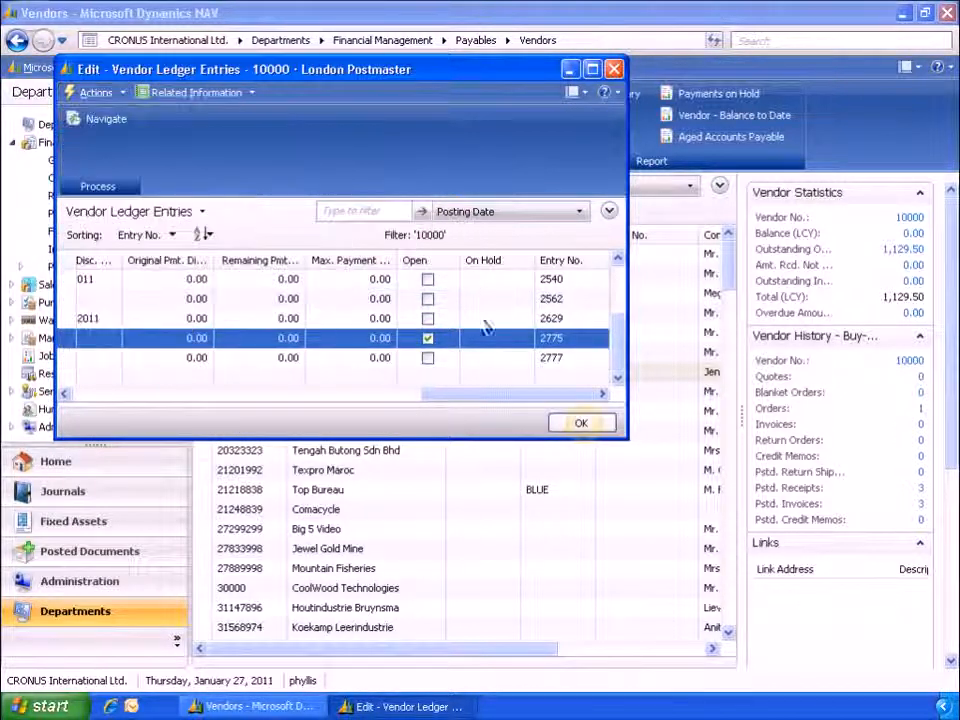
{"action": "left_click", "coordinate": [583, 425]}
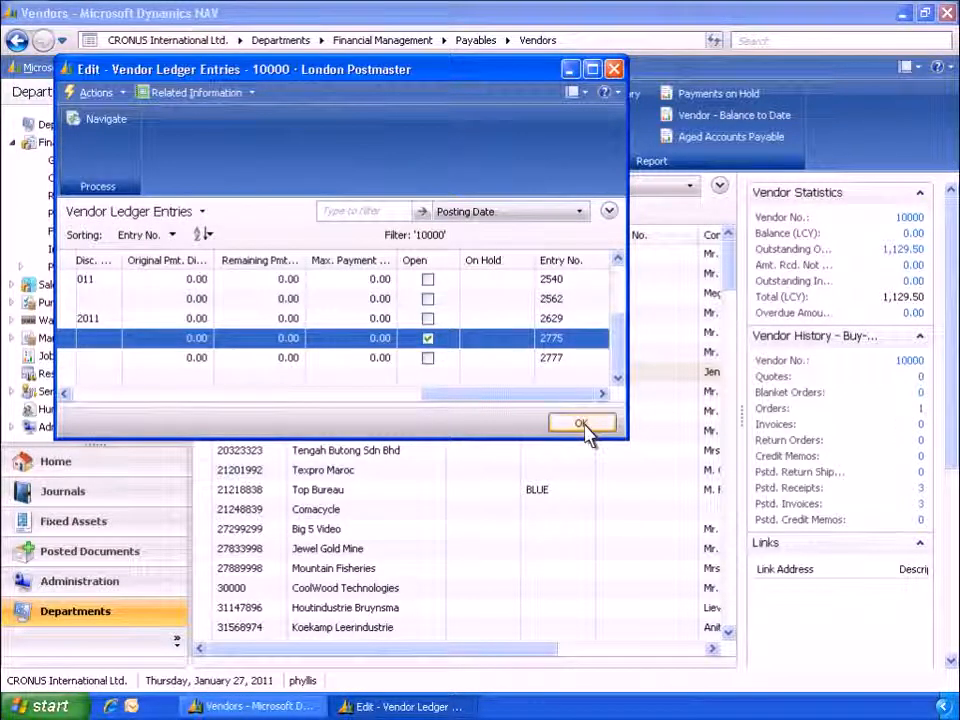